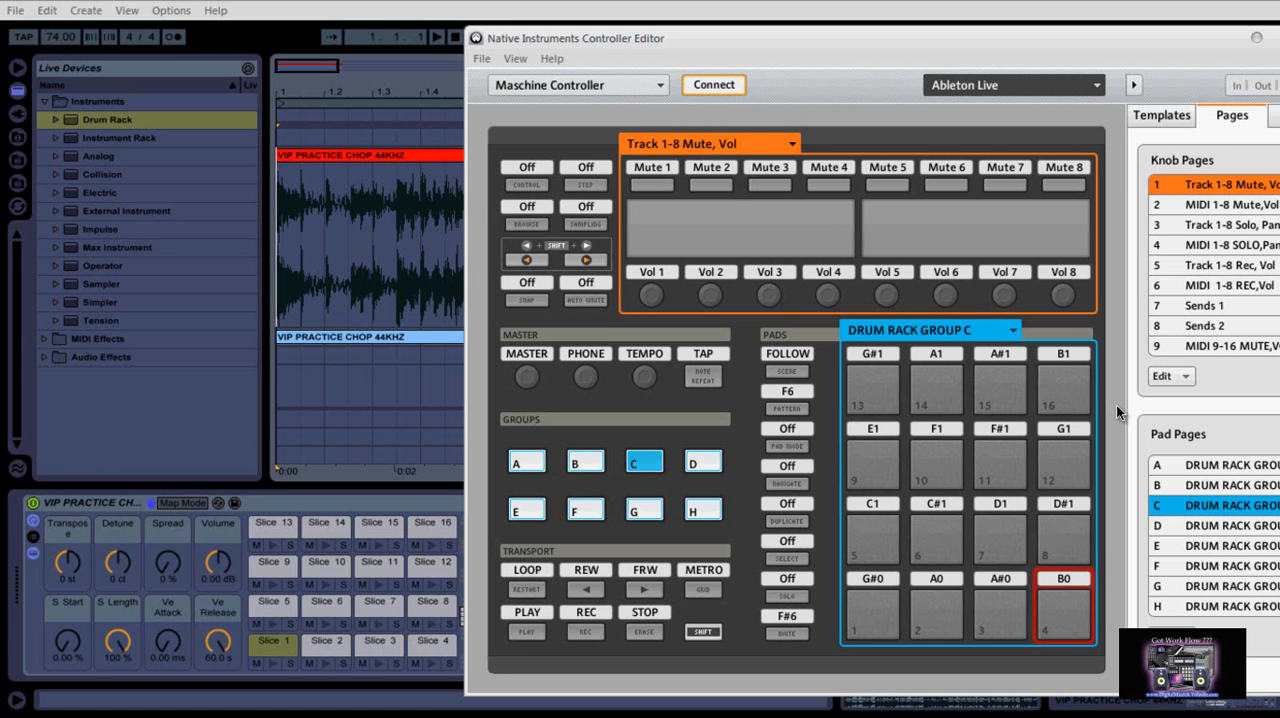
Switch from Ableton Live to the Controller Editor and select pad group C for the drum rack
{"action": "left_click", "coordinate": [722, 8]}
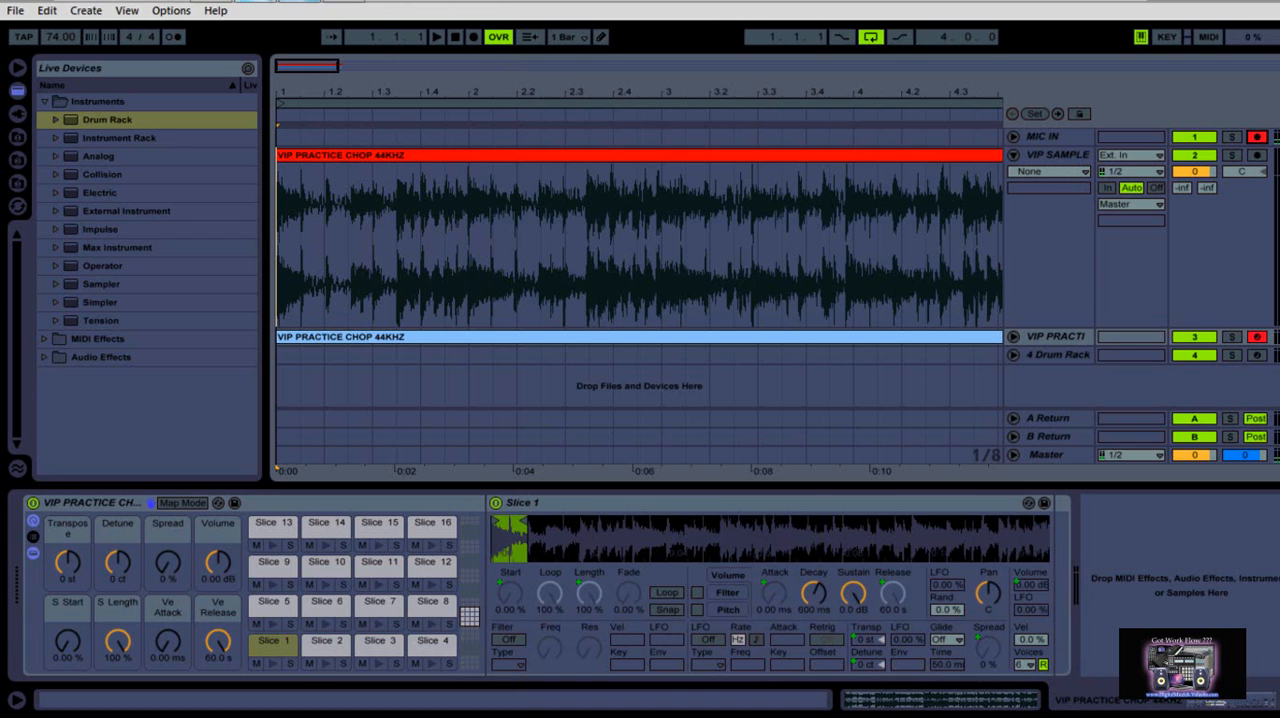
{"action": "mouse_move", "coordinate": [262, 3]}
{"action": "left_click", "coordinate": [262, 26]}
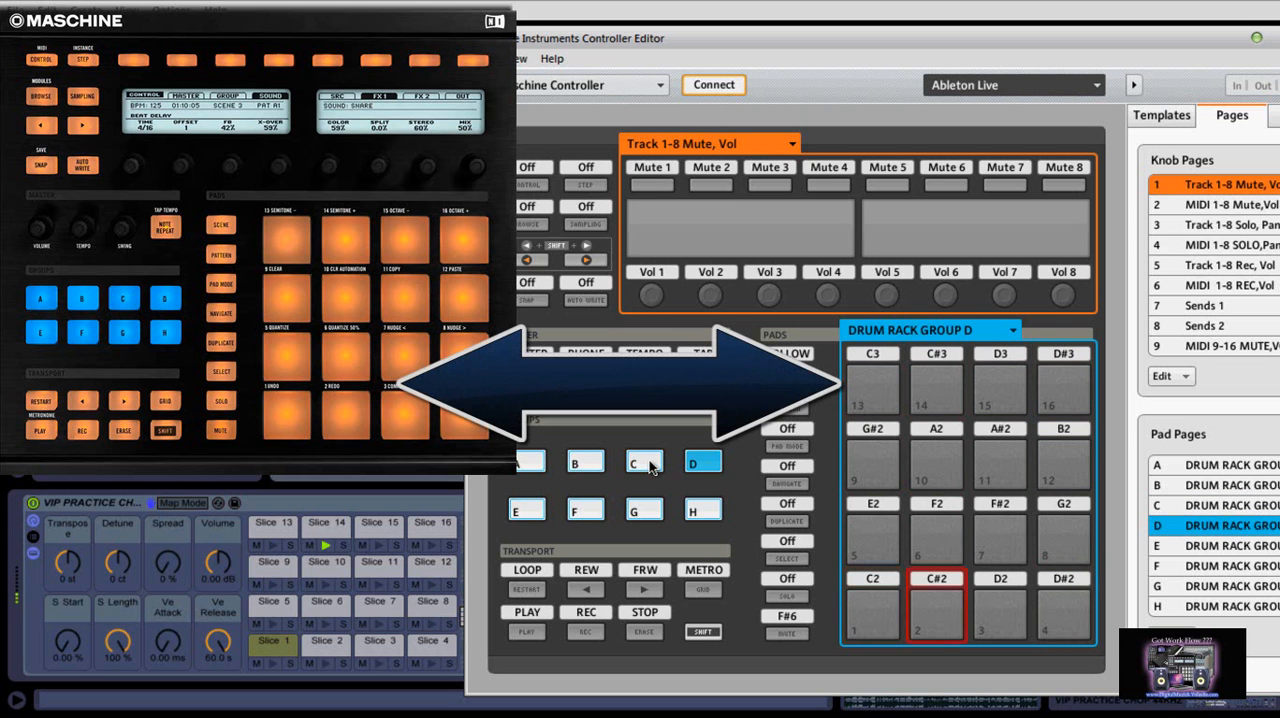
{"action": "left_click", "coordinate": [645, 463]}
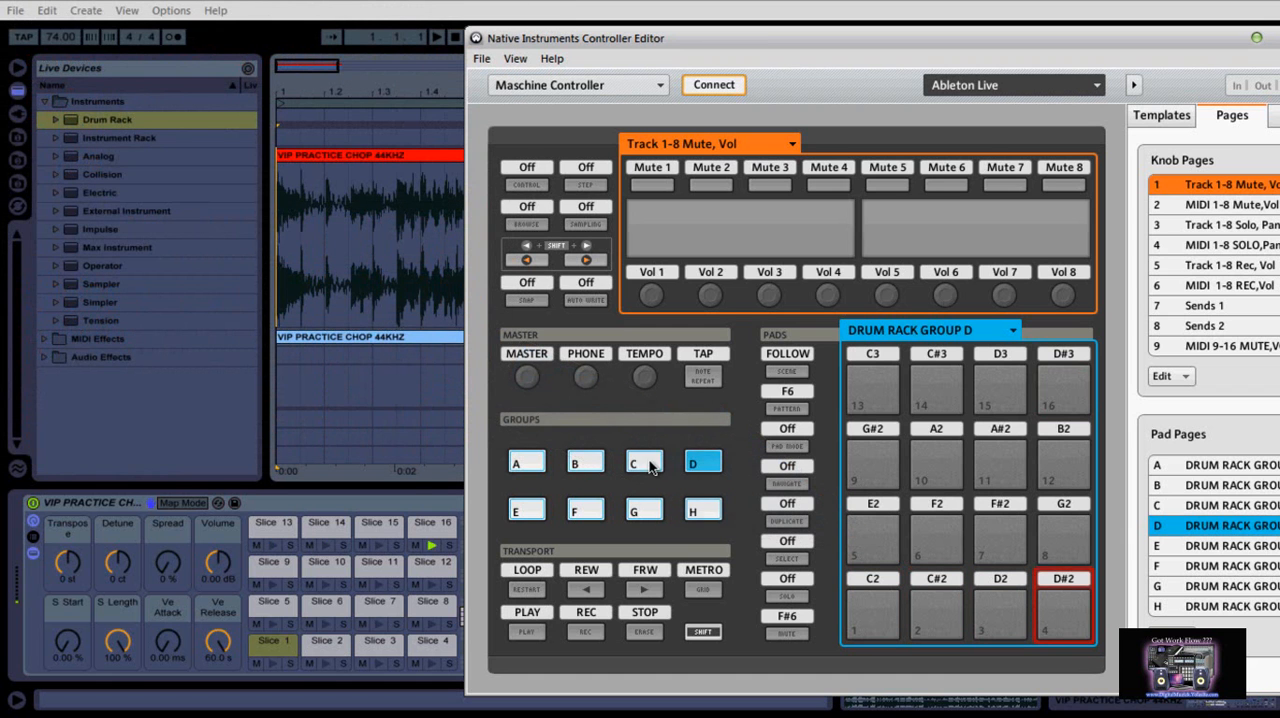
{"action": "left_click", "coordinate": [648, 463]}
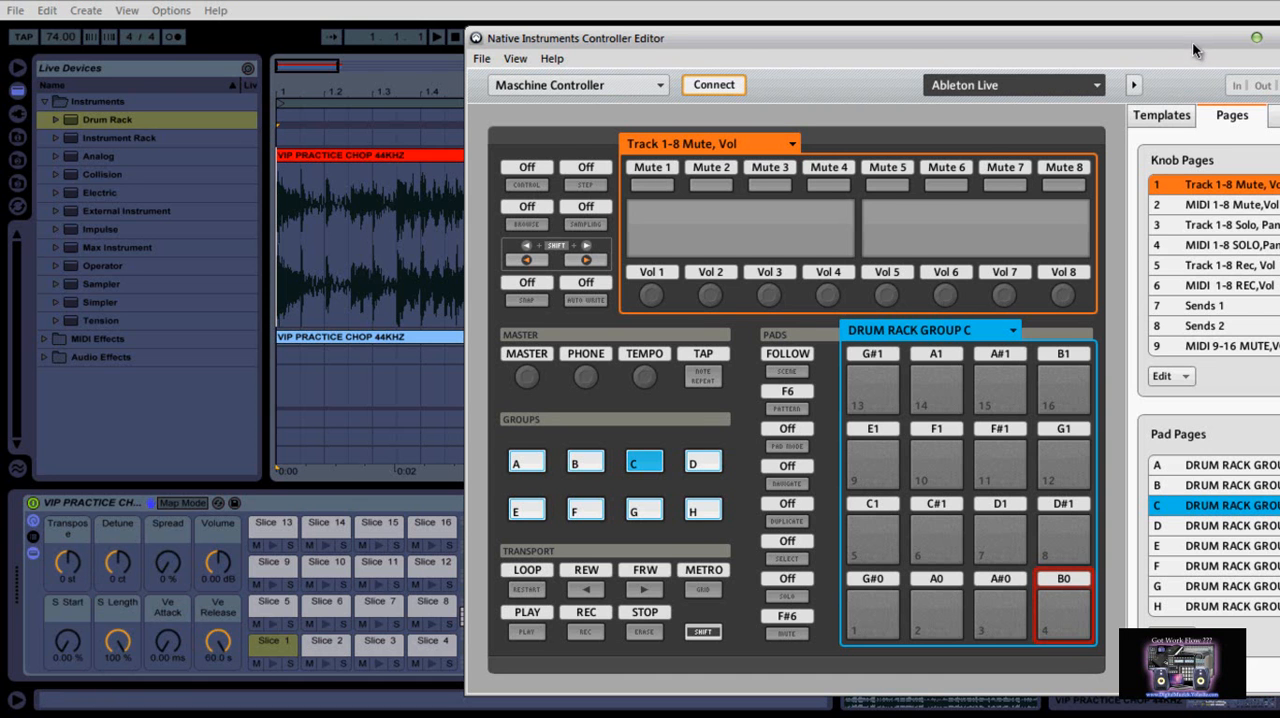
Reposition the Controller Editor window, and minimize it to return to Ableton Live
{"action": "left_click_drag", "start_coordinate": [1191, 43], "coordinate": [1128, 60]}
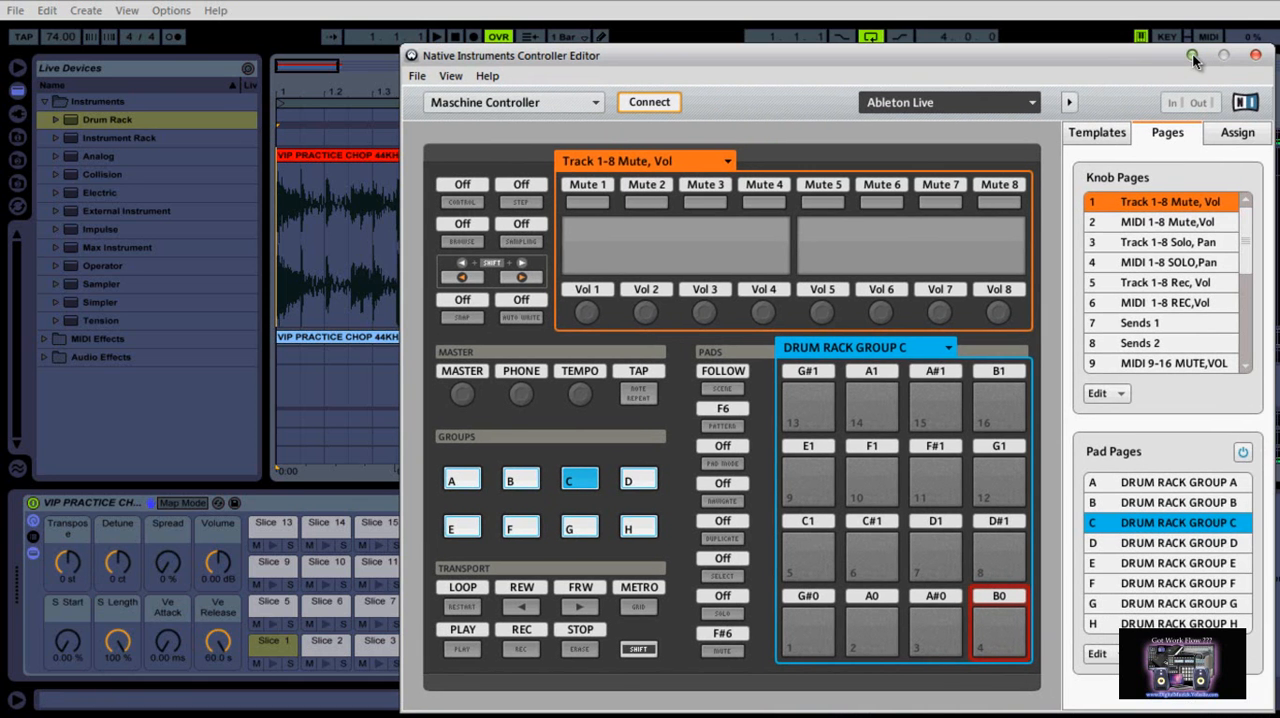
{"action": "left_click", "coordinate": [1192, 54]}
{"action": "left_click_drag", "start_coordinate": [543, 528], "coordinate": [543, 528]}
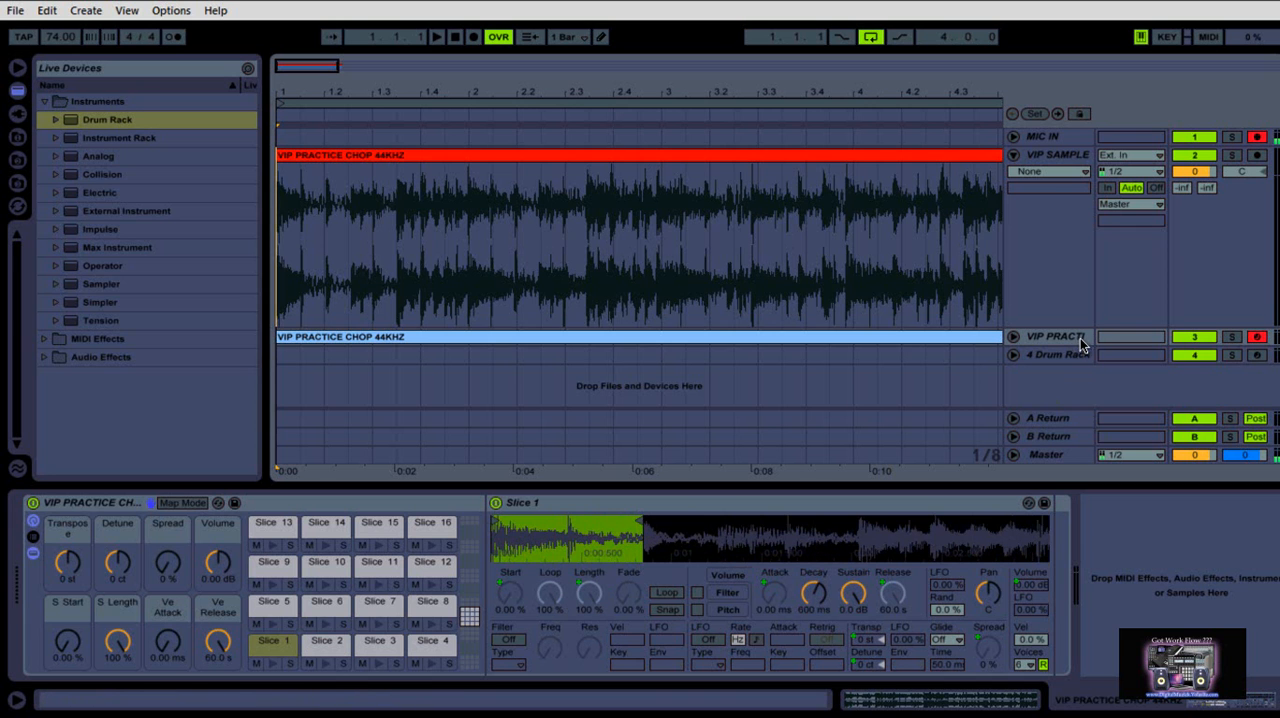
Cut the sliced VIP PRACTICE CHOP MIDI track out of the arrangement
{"action": "left_click", "coordinate": [1258, 340]}
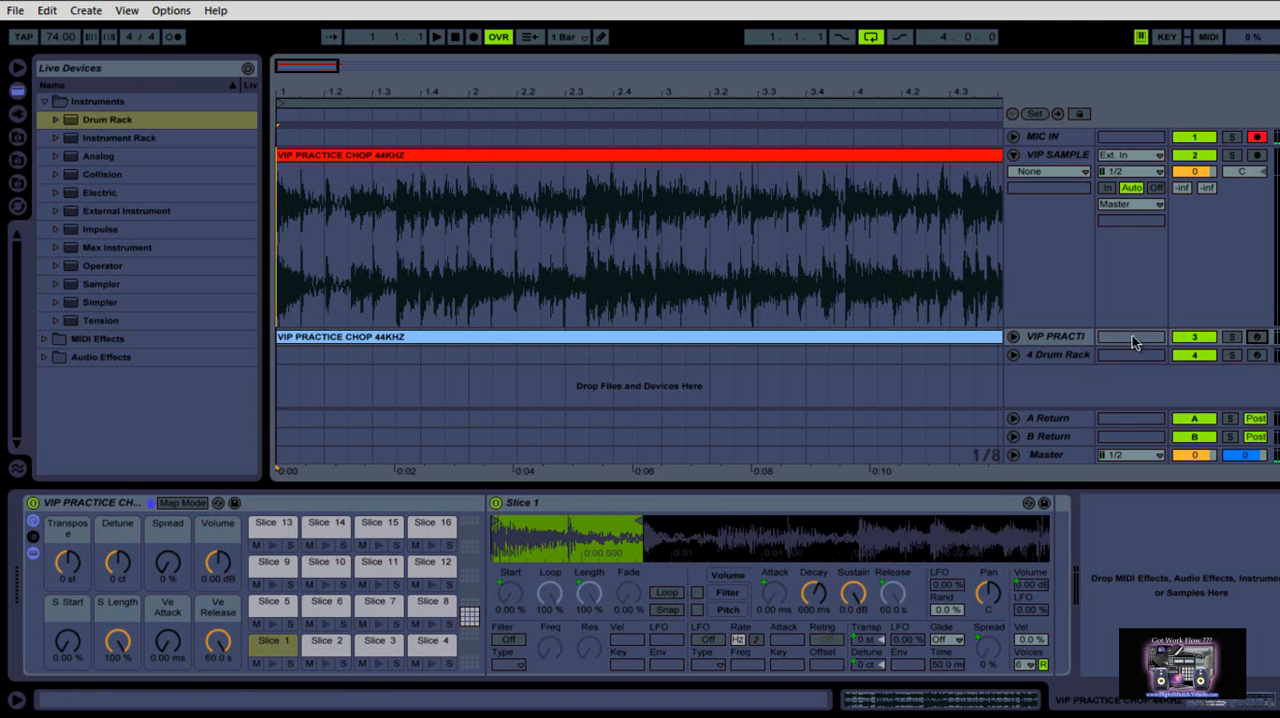
{"action": "right_click", "coordinate": [1071, 336]}
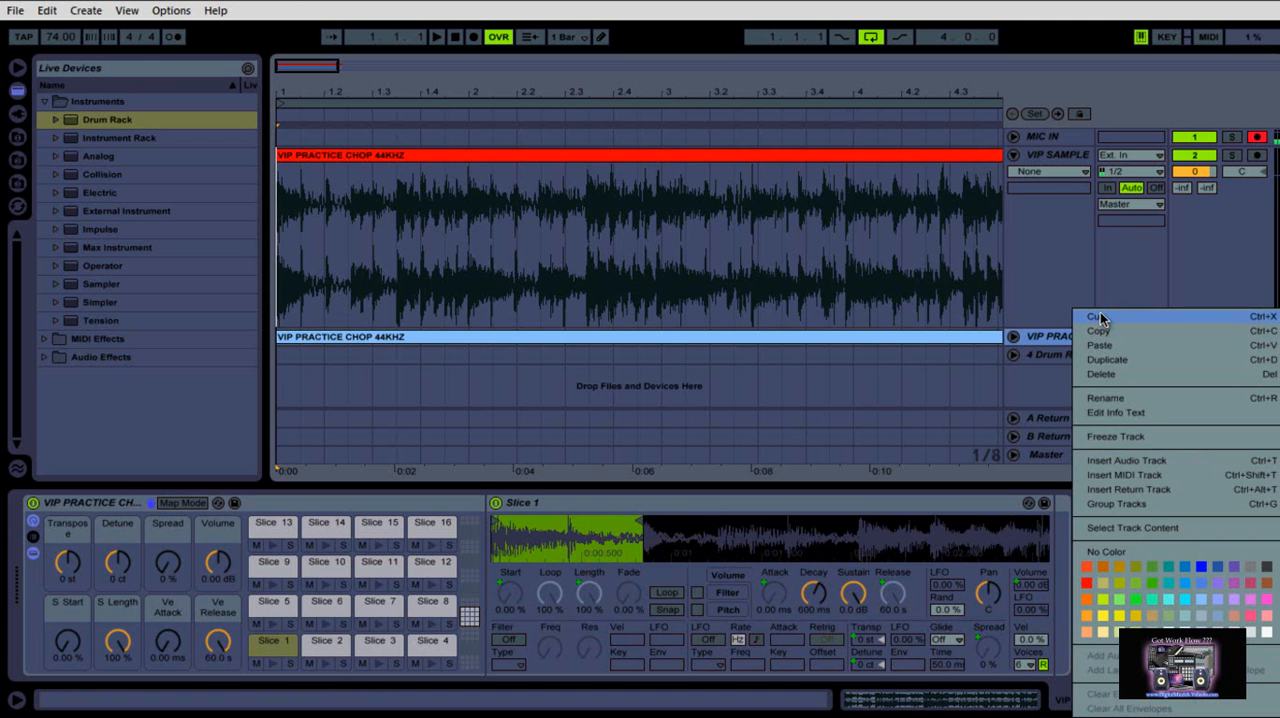
{"action": "left_click", "coordinate": [1100, 318]}
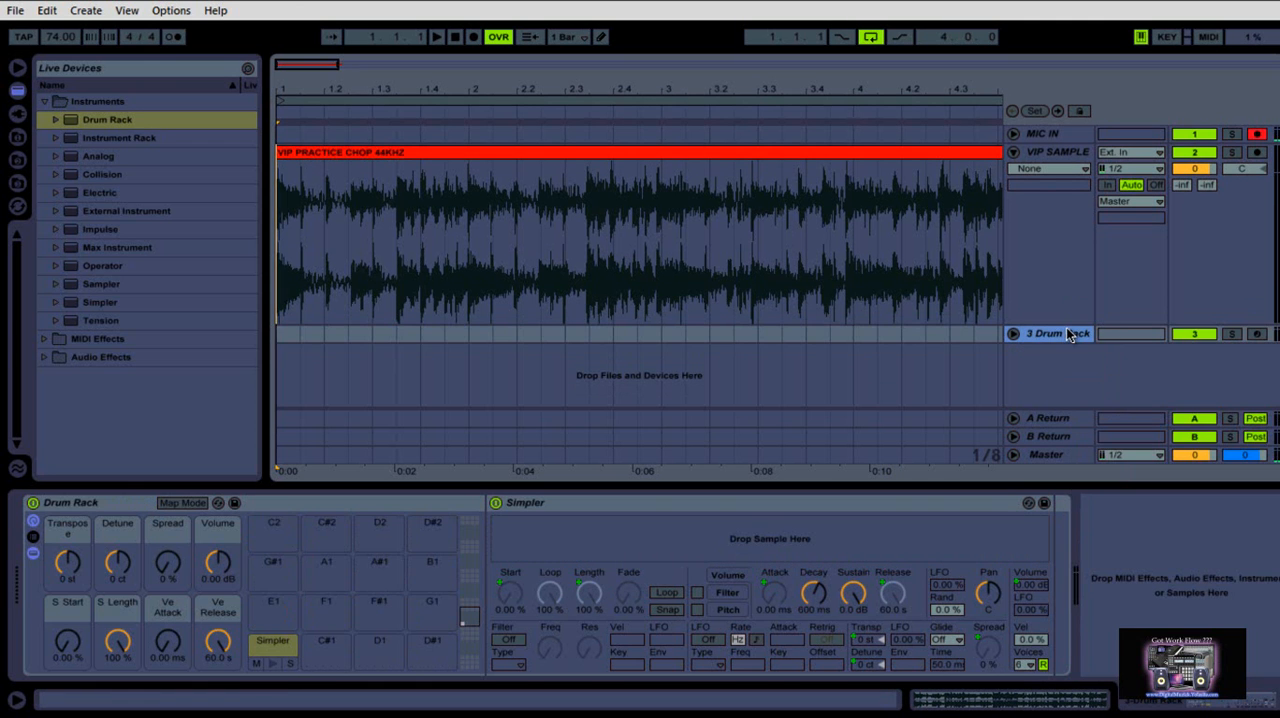
Delete the Simpler from the Drum Rack's C1 pad and unfold the Drum Rack track
{"action": "left_click", "coordinate": [260, 646]}
{"action": "right_click", "coordinate": [260, 644]}
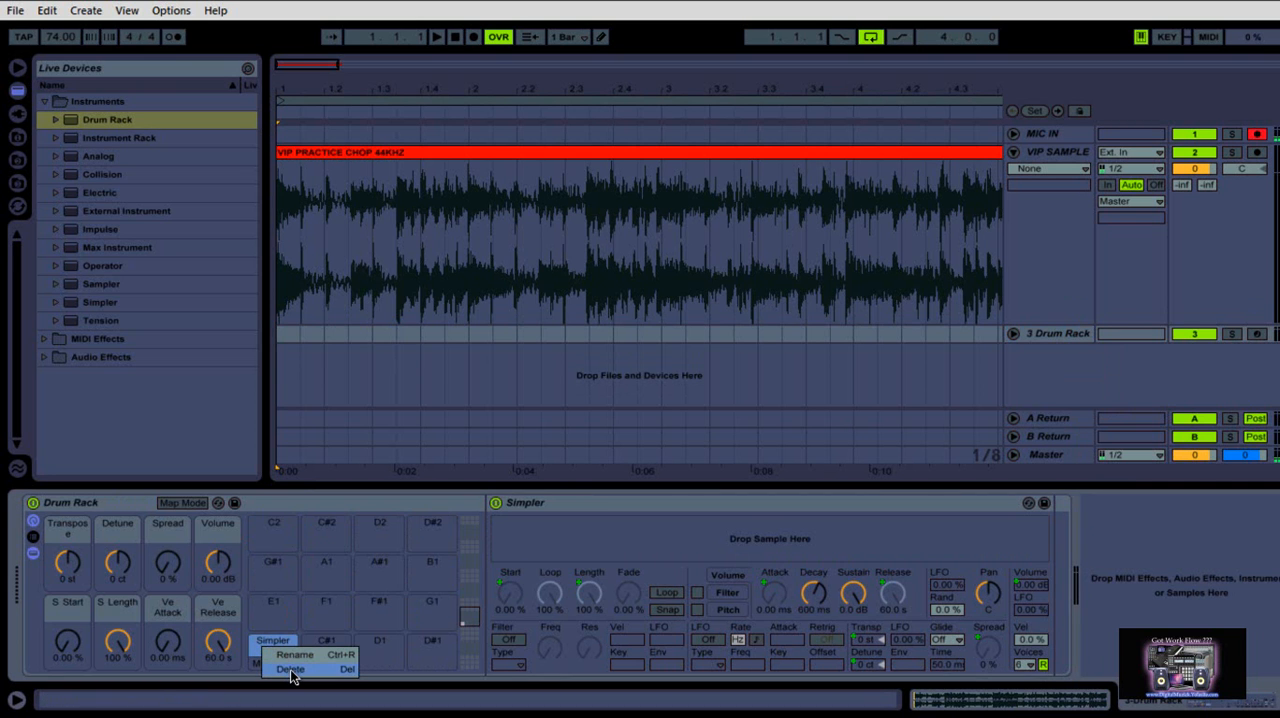
{"action": "left_click", "coordinate": [291, 670]}
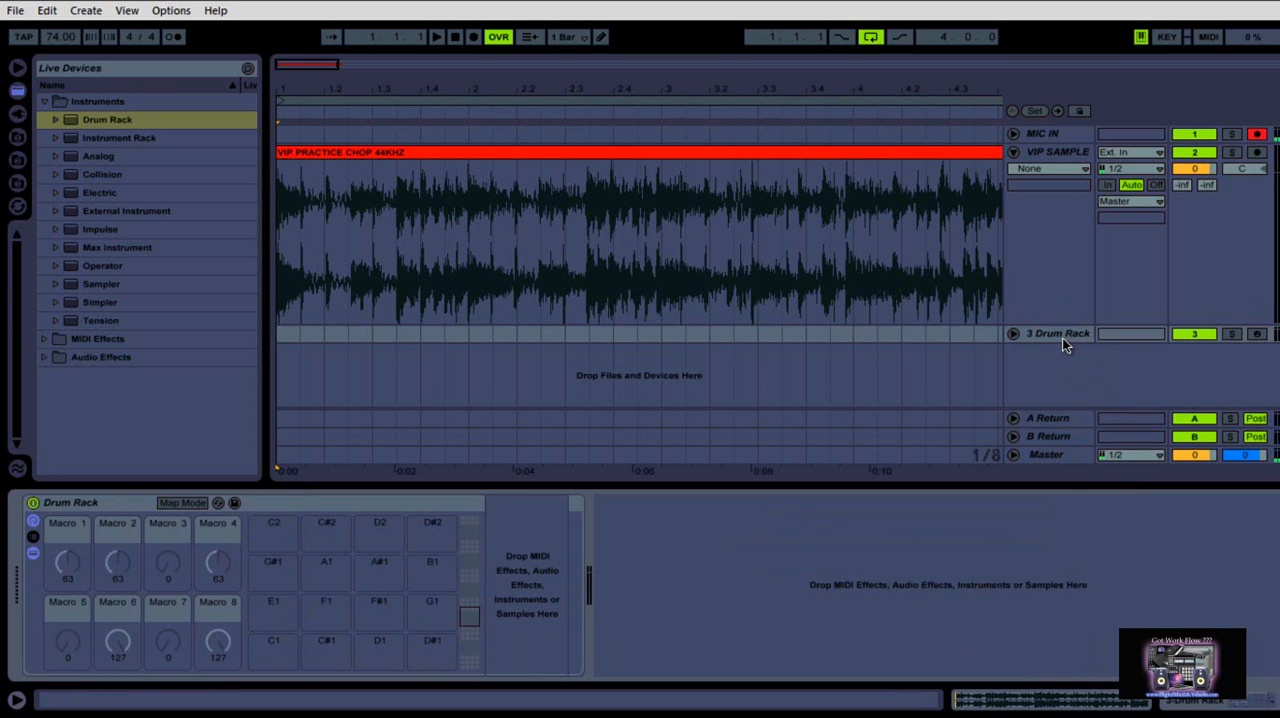
{"action": "left_click_drag", "start_coordinate": [1063, 341], "coordinate": [1063, 358]}
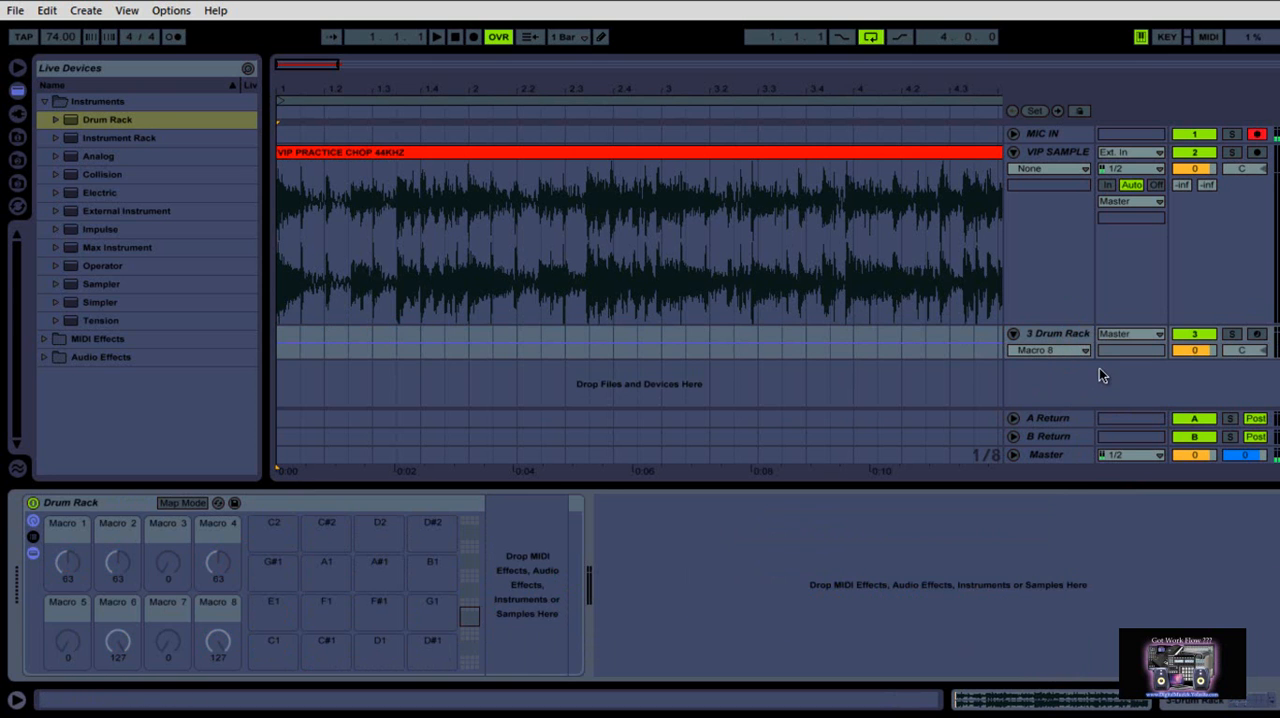
Load a new Simpler instrument onto the C1 pad of the Drum Rack
{"action": "left_click", "coordinate": [33, 552]}
{"action": "left_click", "coordinate": [33, 552]}
{"action": "left_click", "coordinate": [31, 545]}
{"action": "left_click", "coordinate": [30, 541]}
{"action": "left_click", "coordinate": [104, 302]}
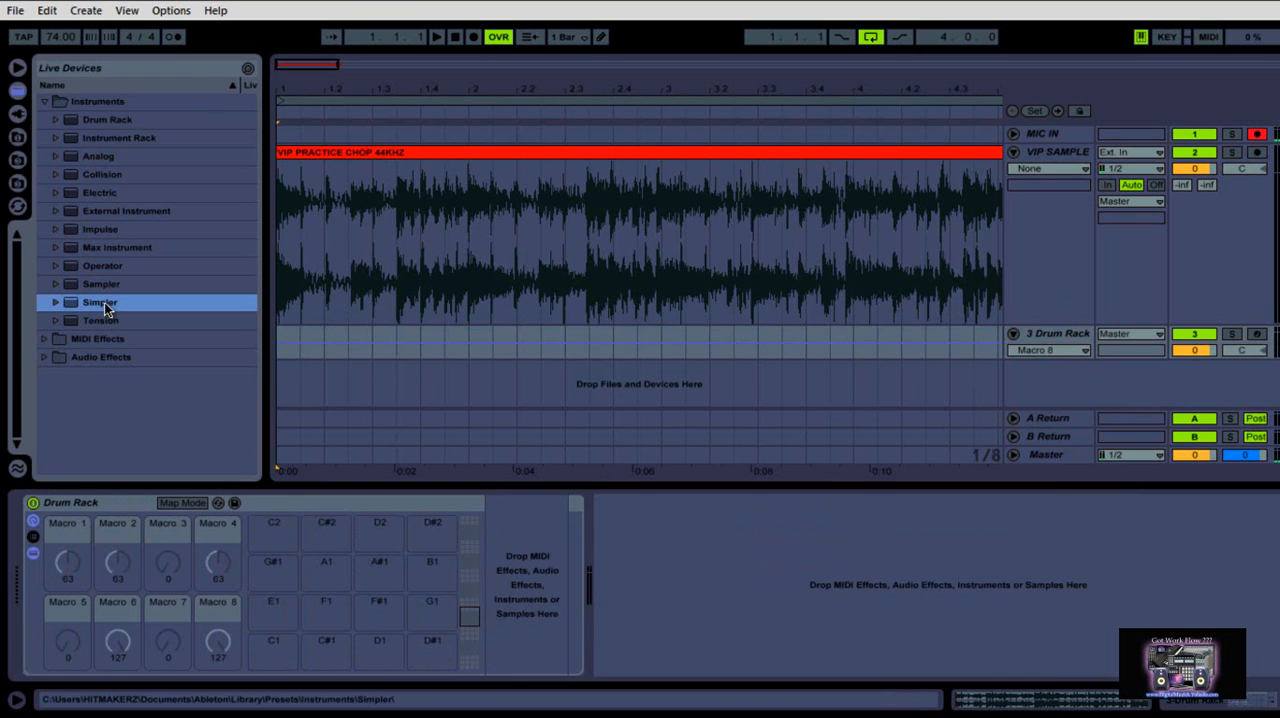
{"action": "left_click_drag", "start_coordinate": [104, 302], "coordinate": [263, 657]}
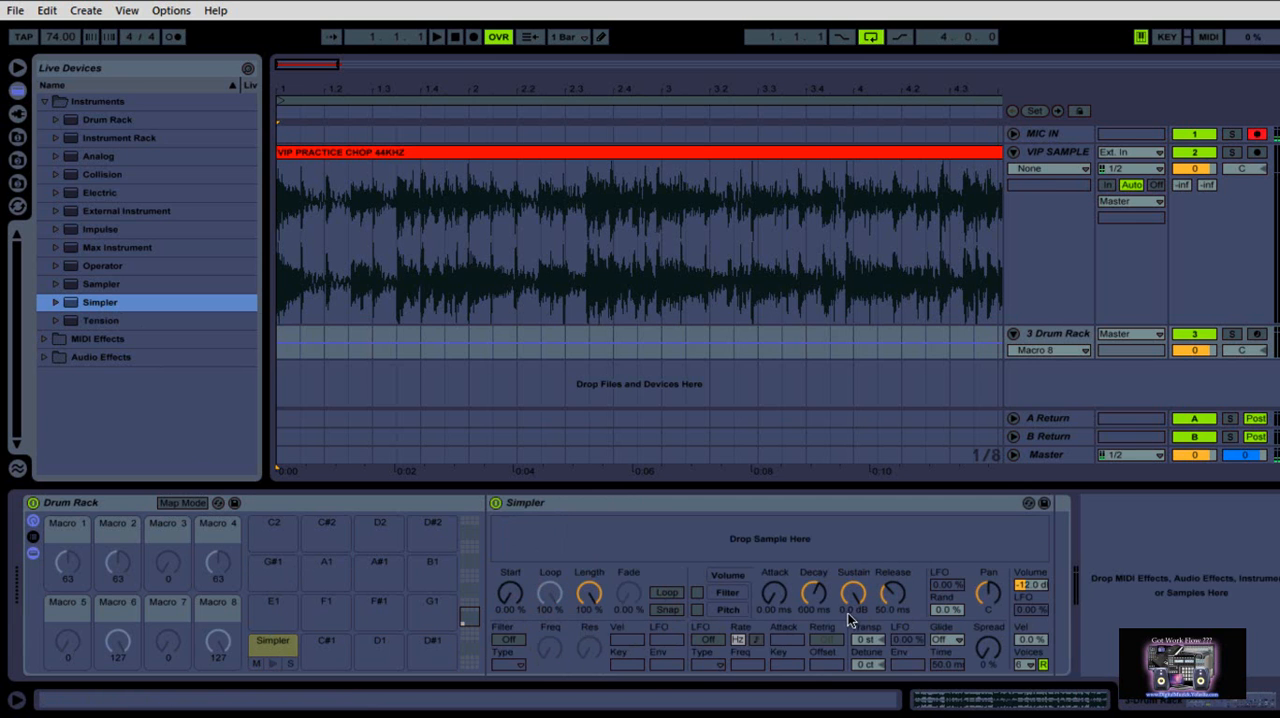
Map the Simpler's Start, Length, Attack and Release to Macros 5, 6, 7 and 8
{"action": "left_click", "coordinate": [179, 503]}
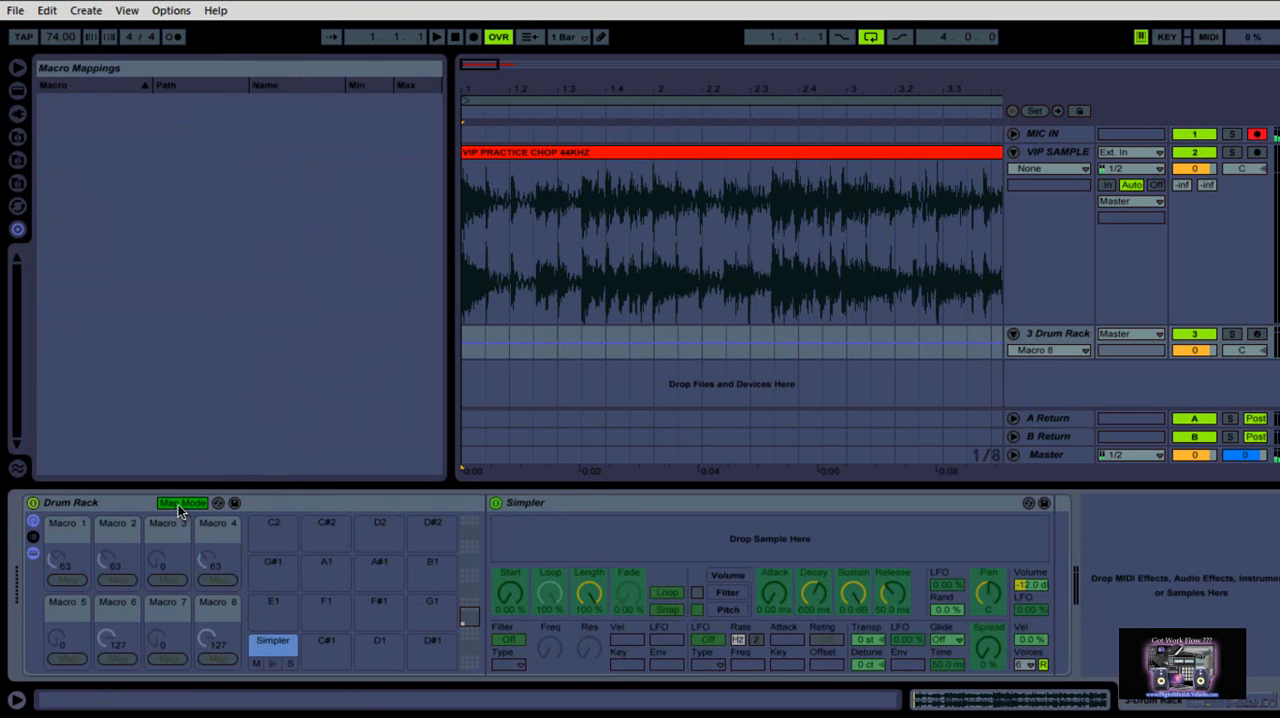
{"action": "left_click", "coordinate": [511, 595]}
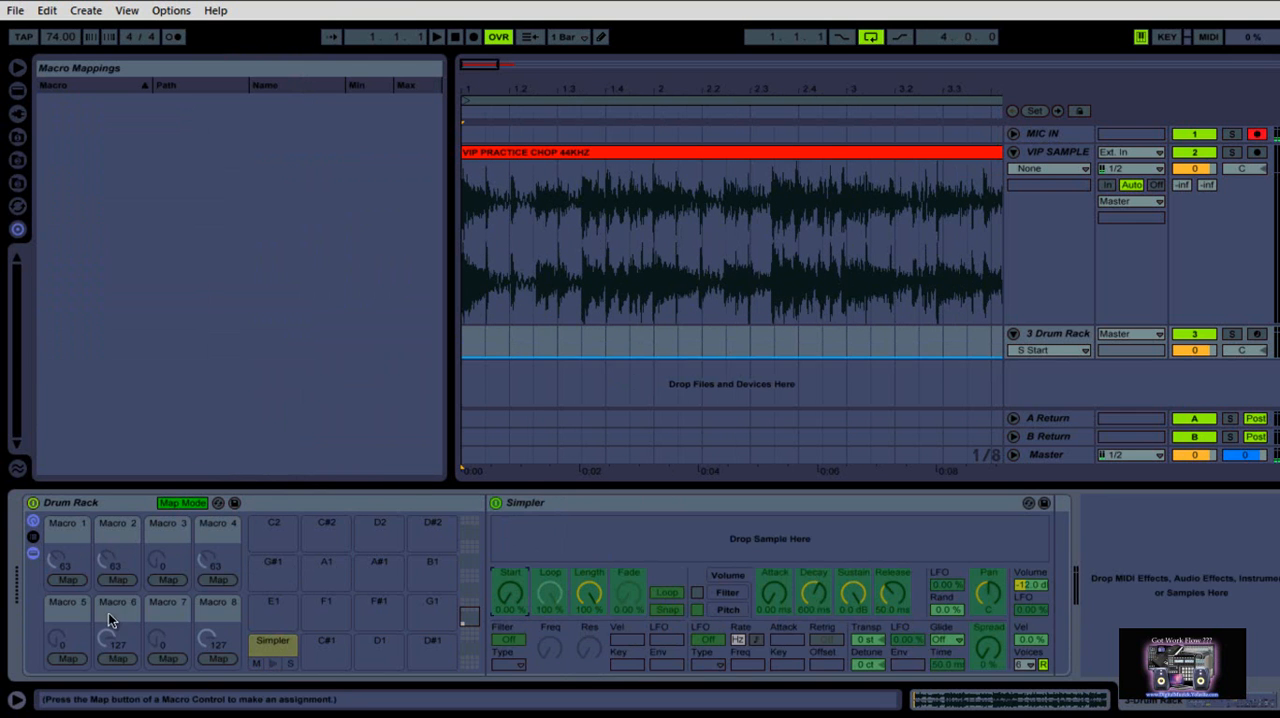
{"action": "left_click", "coordinate": [65, 655]}
{"action": "left_click", "coordinate": [588, 595]}
{"action": "left_click", "coordinate": [117, 658]}
{"action": "left_click", "coordinate": [773, 592]}
{"action": "left_click", "coordinate": [160, 657]}
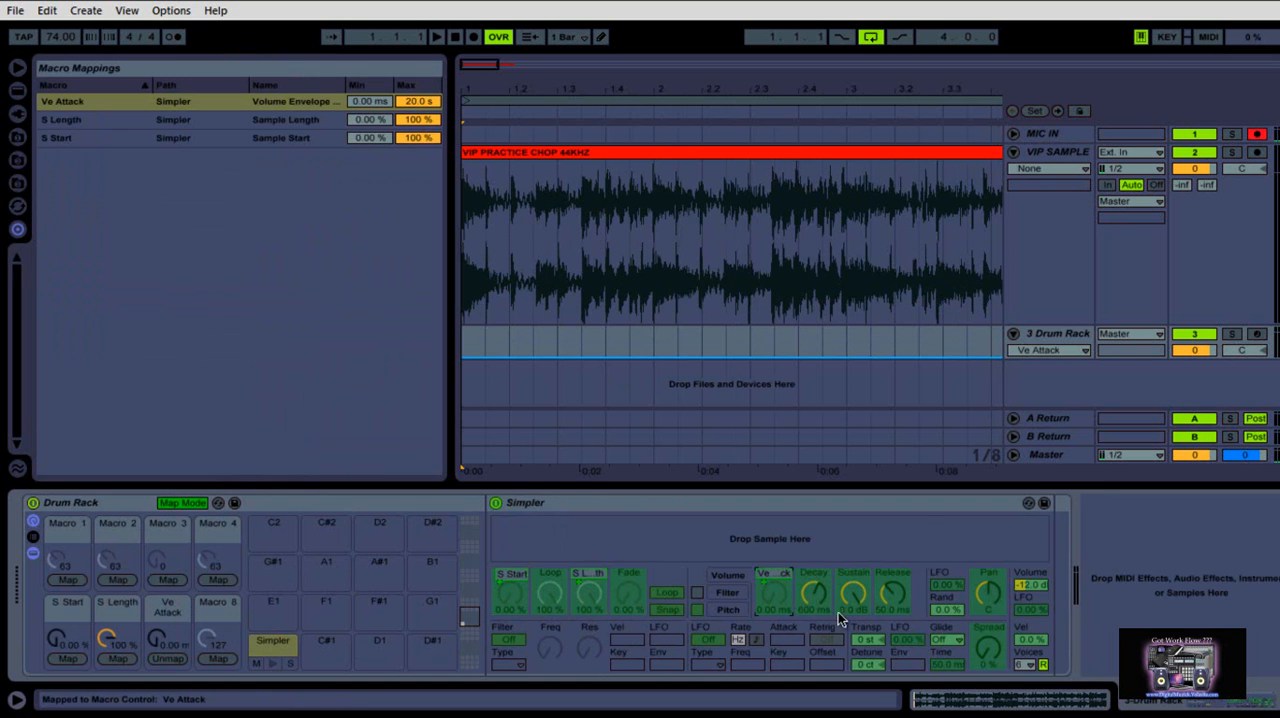
{"action": "left_click", "coordinate": [885, 591]}
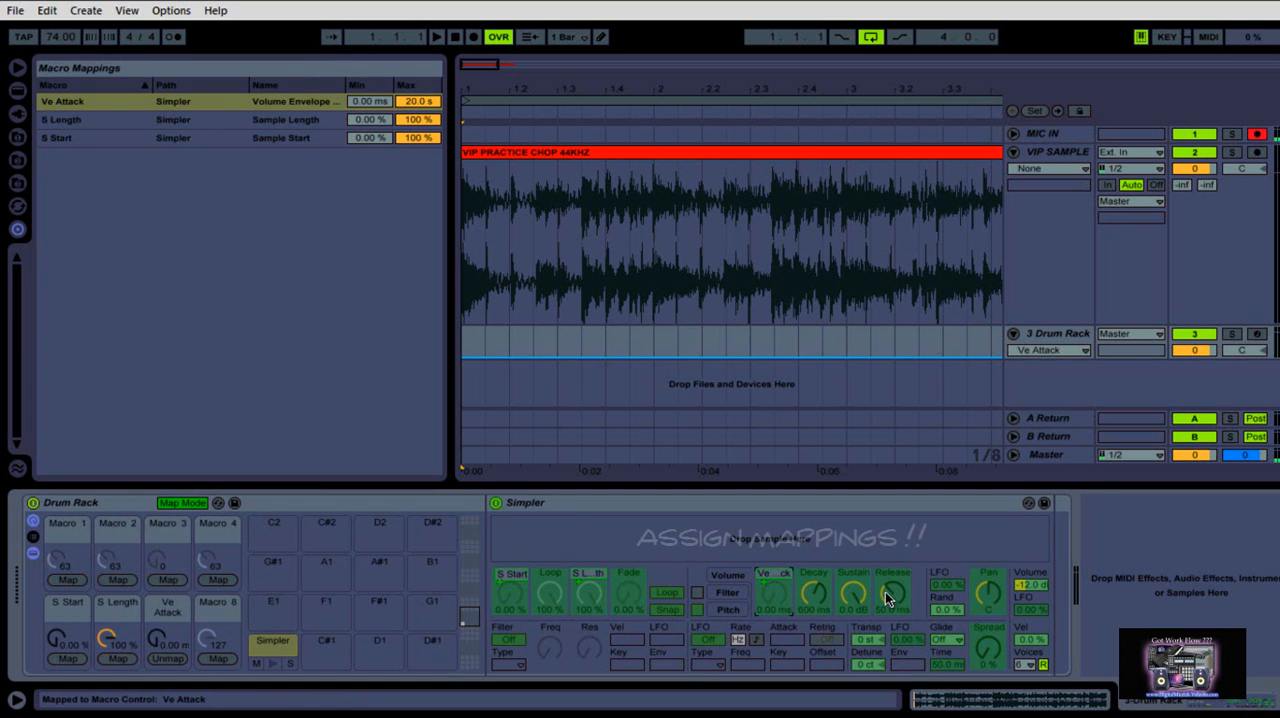
{"action": "left_click", "coordinate": [217, 657]}
Map the Simpler's Transpose, Detune, Spread and Volume to Macros 1, 2, 3 and 4, and finish macro mapping
{"action": "left_click", "coordinate": [866, 641]}
{"action": "left_click", "coordinate": [67, 579]}
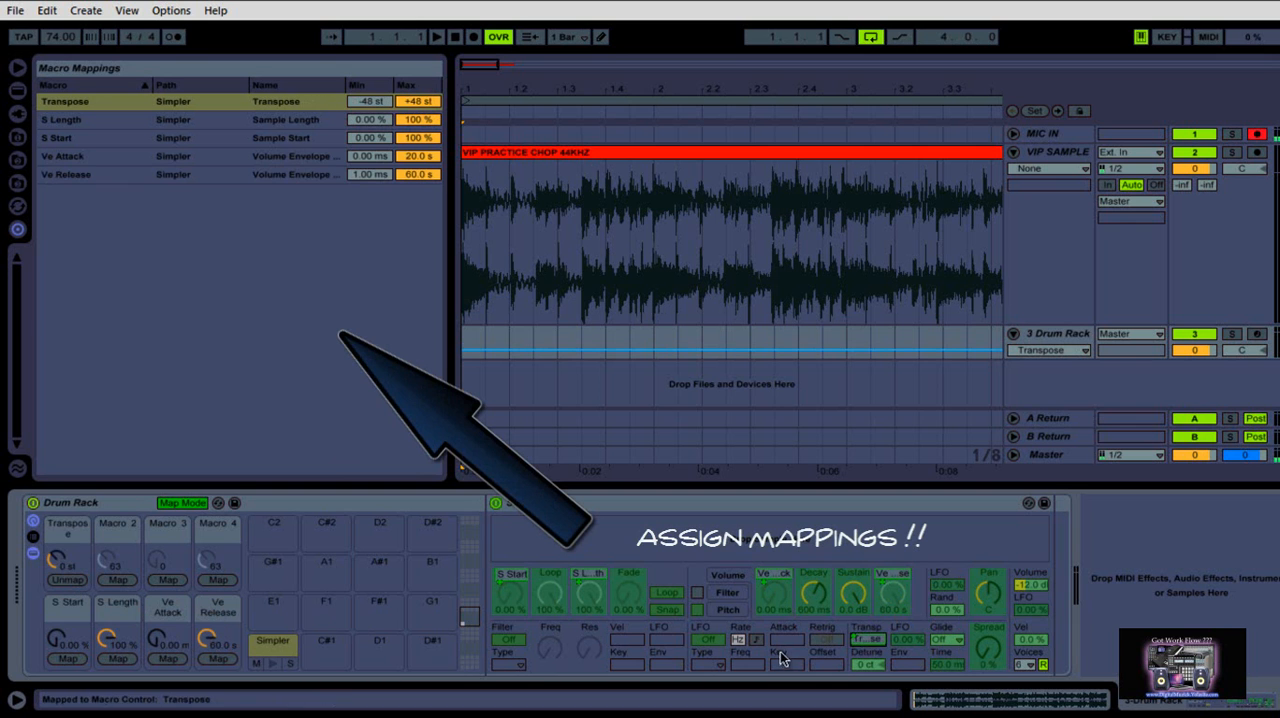
{"action": "left_click", "coordinate": [877, 663]}
{"action": "left_click", "coordinate": [116, 580]}
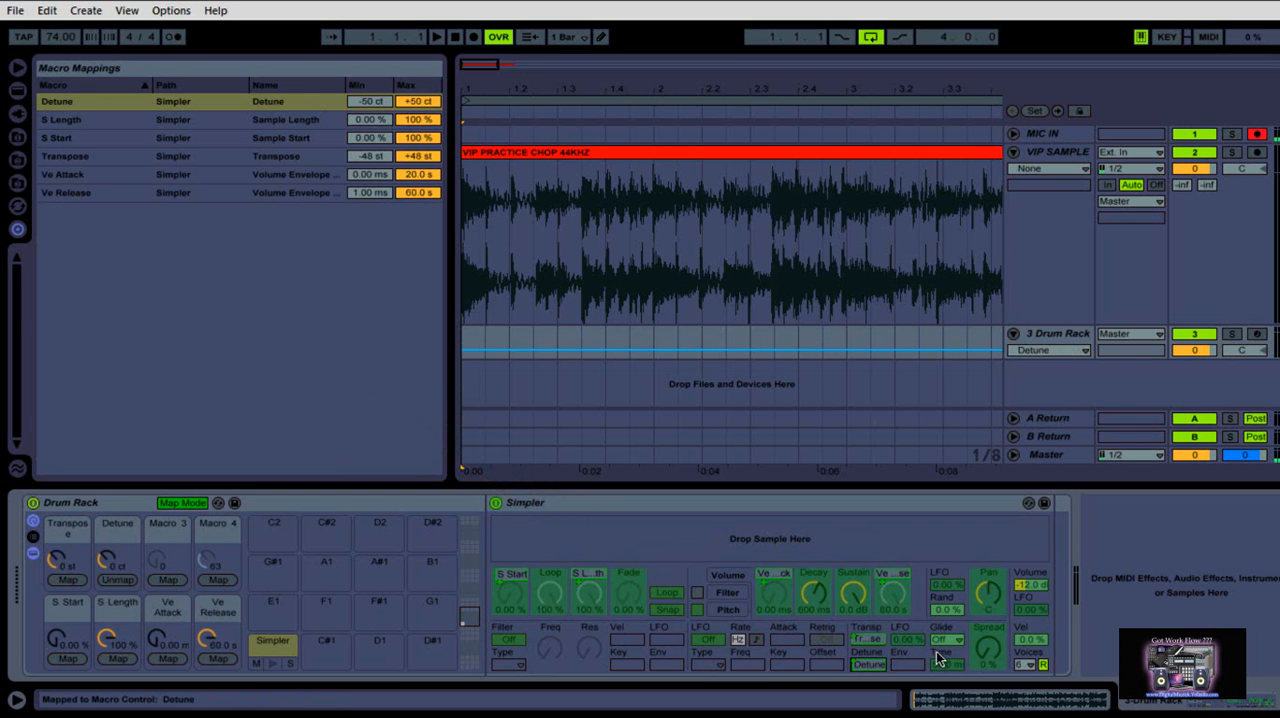
{"action": "left_click", "coordinate": [989, 648]}
{"action": "left_click", "coordinate": [167, 580]}
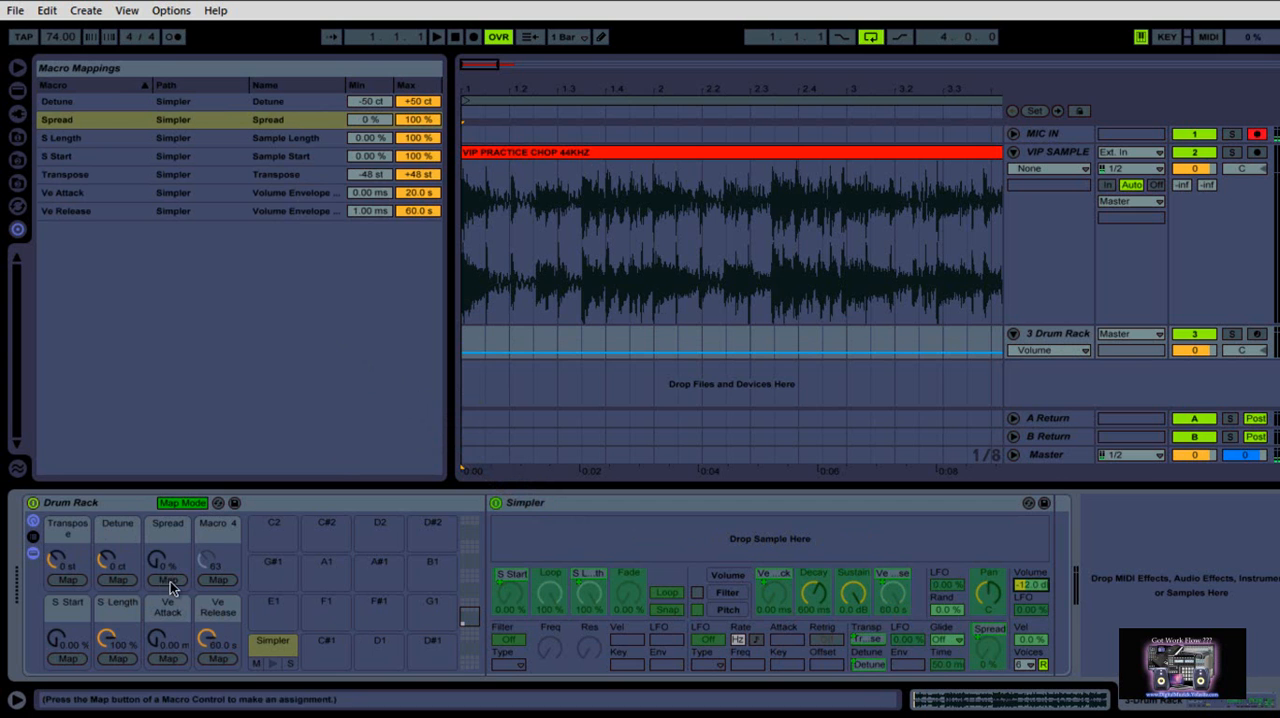
{"action": "left_click", "coordinate": [218, 579]}
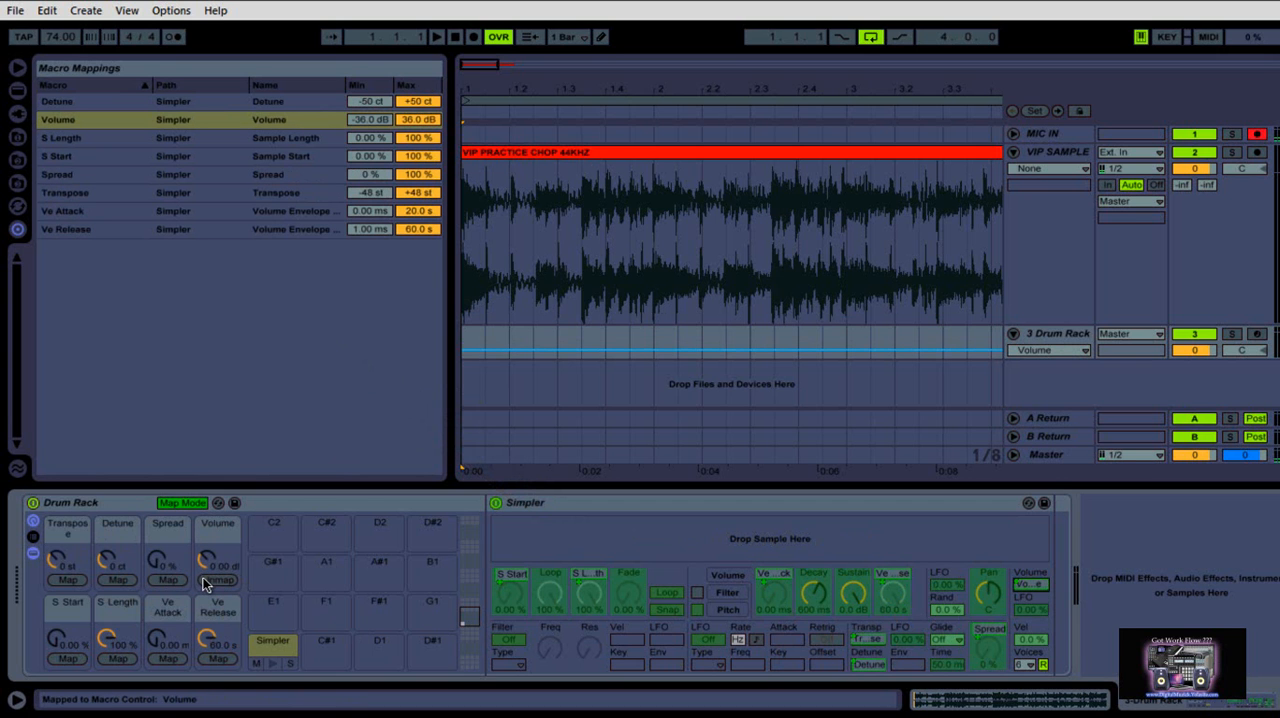
{"action": "left_click", "coordinate": [206, 640]}
{"action": "left_click", "coordinate": [108, 640]}
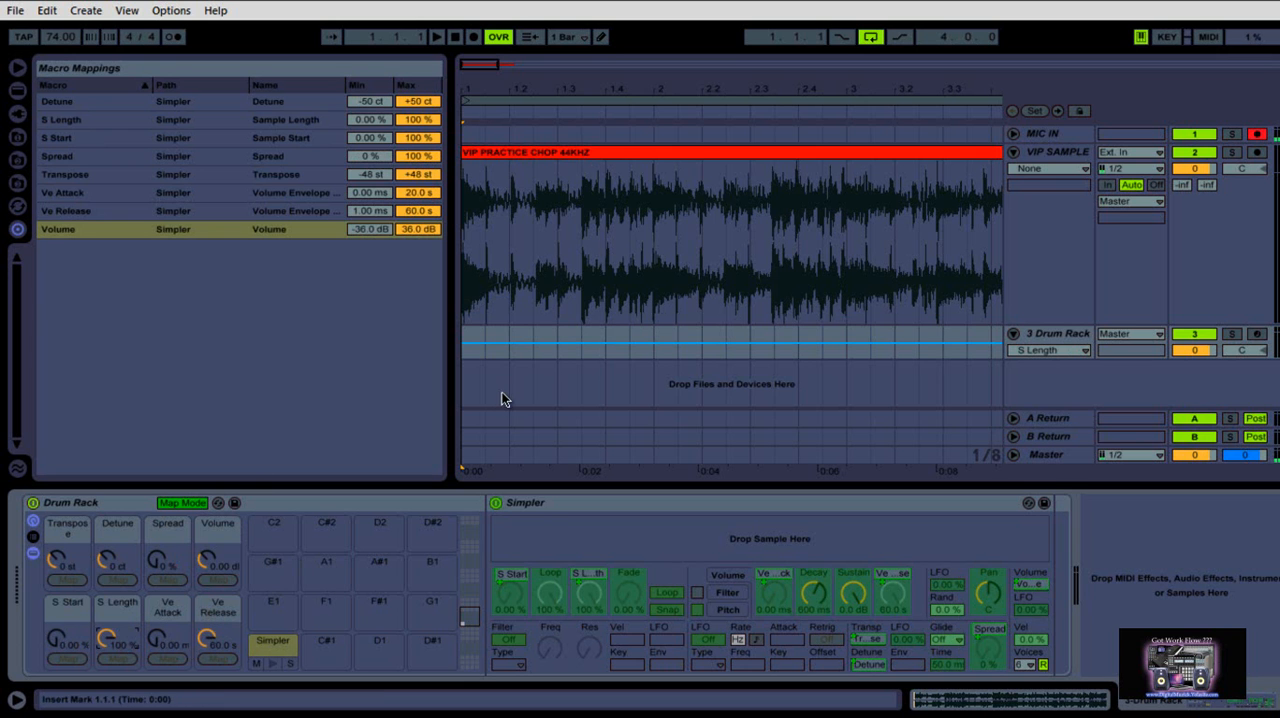
{"action": "left_click", "coordinate": [195, 502]}
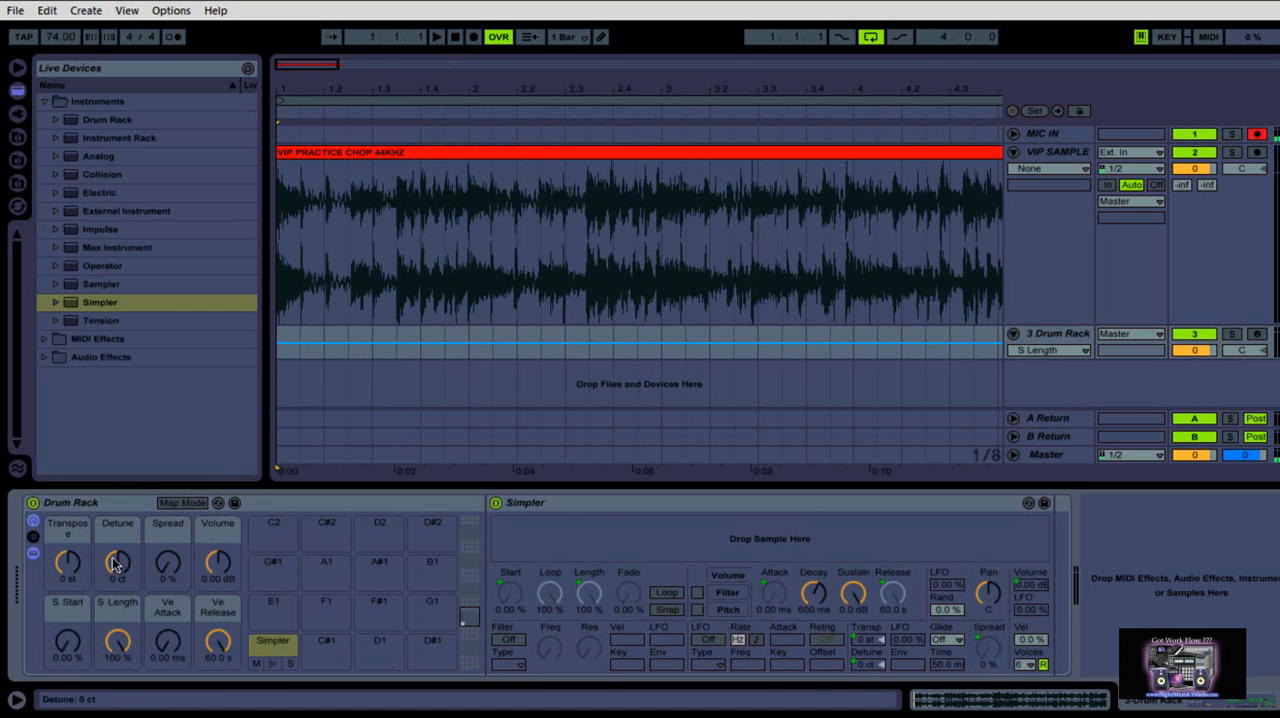
Show the Drum Rack's chain list with its input/output settings and set the Simpler chain's choke group to 1
{"action": "left_click", "coordinate": [33, 537]}
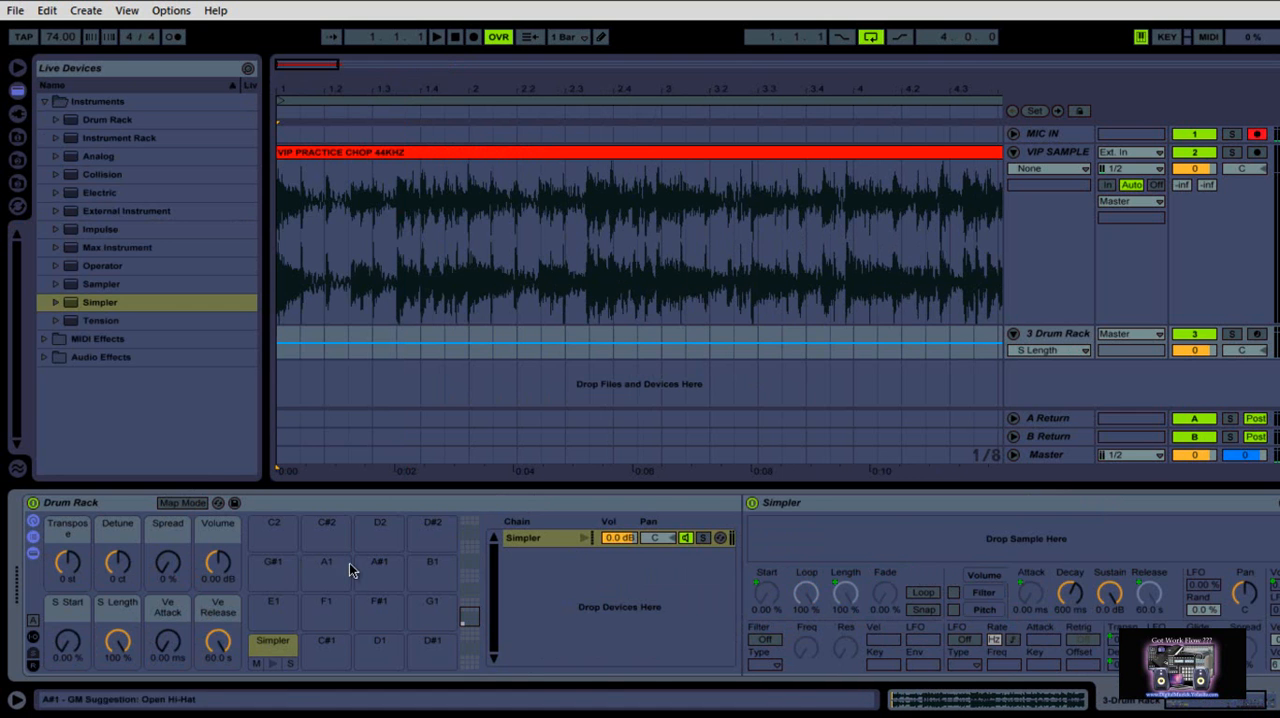
{"action": "left_click", "coordinate": [33, 637]}
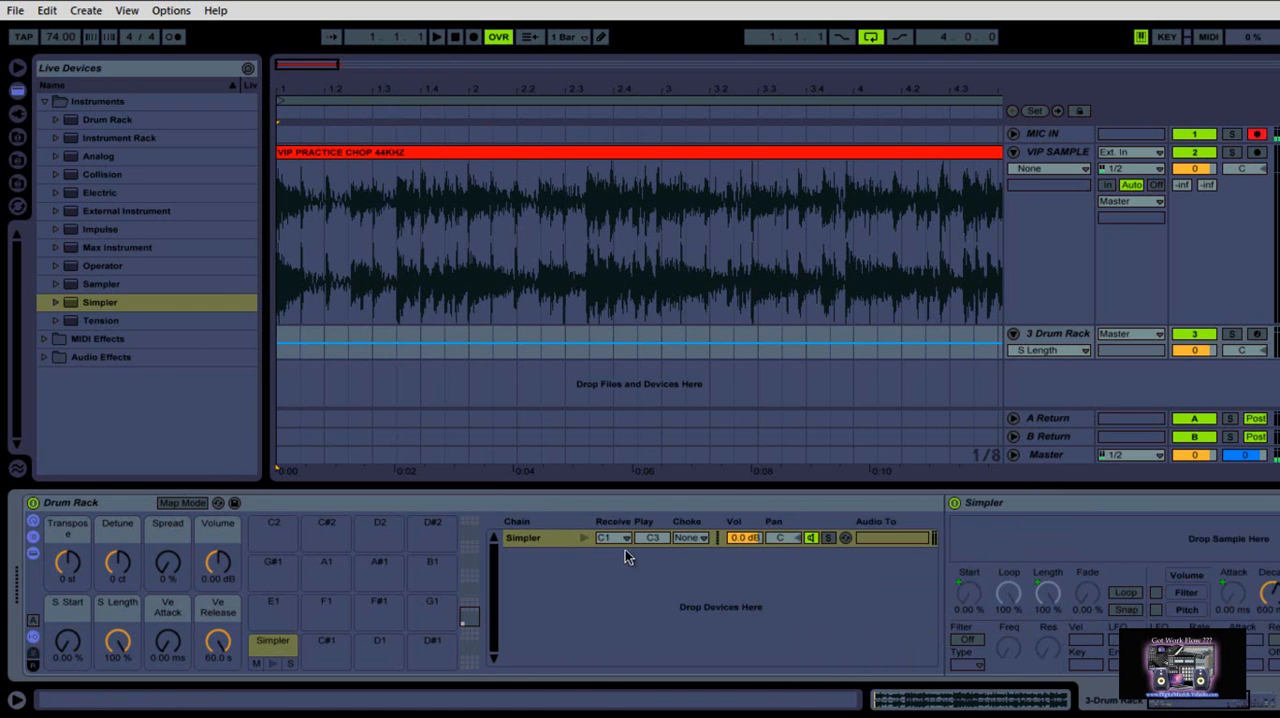
{"action": "left_click", "coordinate": [690, 538]}
{"action": "left_click", "coordinate": [690, 308]}
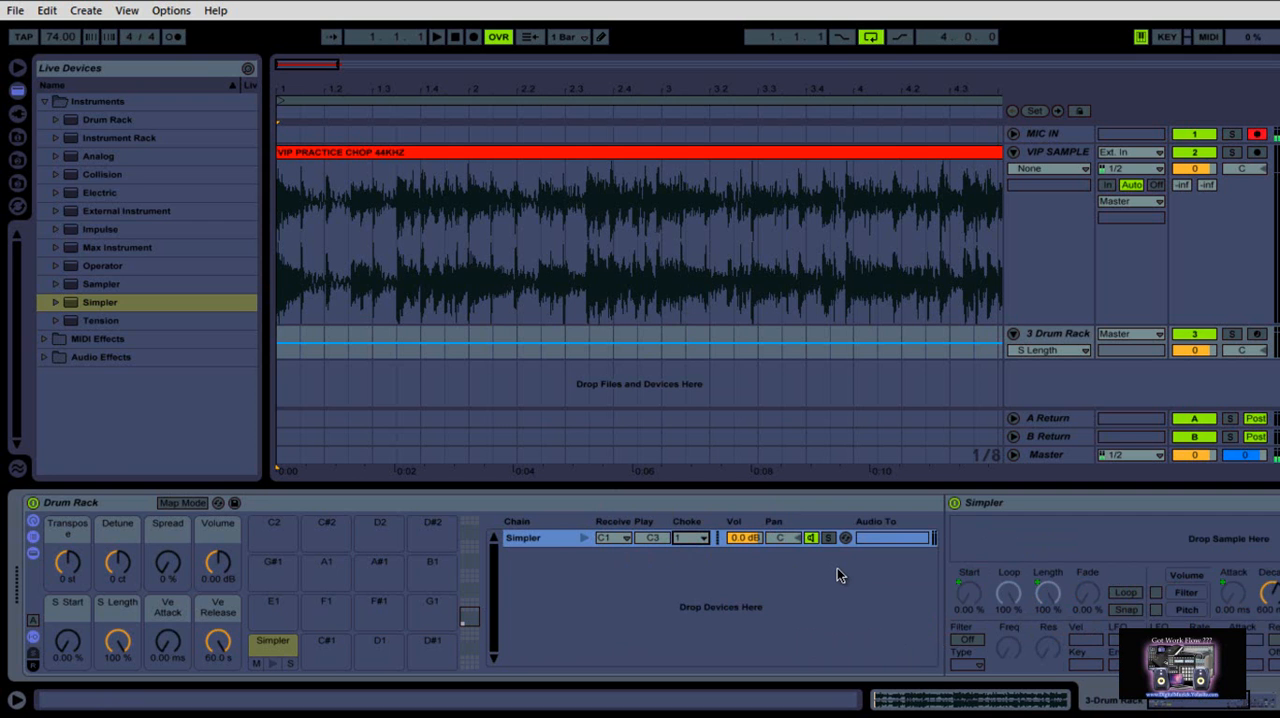
Slice the VIP PRACTICE CHOP 44KHZ clip to a new MIDI track per 1/4 note using VIP MPC SLICE N CHOP PRESET
{"action": "left_click", "coordinate": [546, 154]}
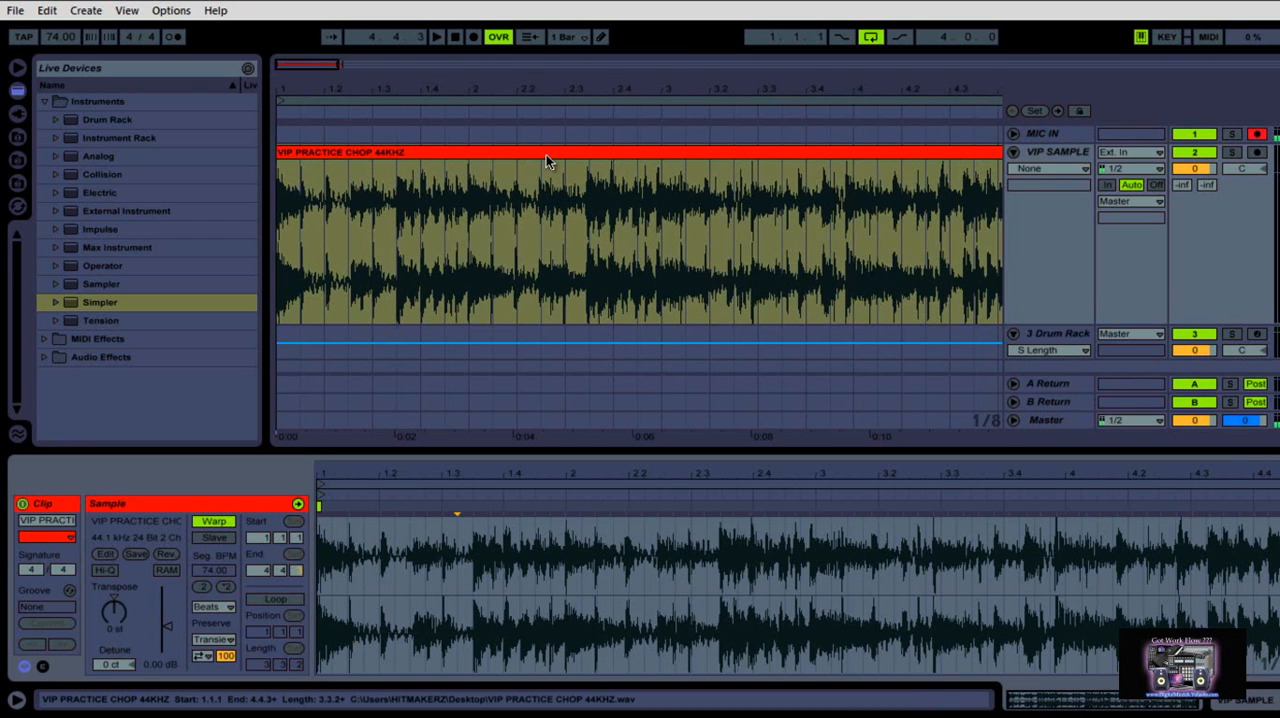
{"action": "right_click", "coordinate": [571, 566]}
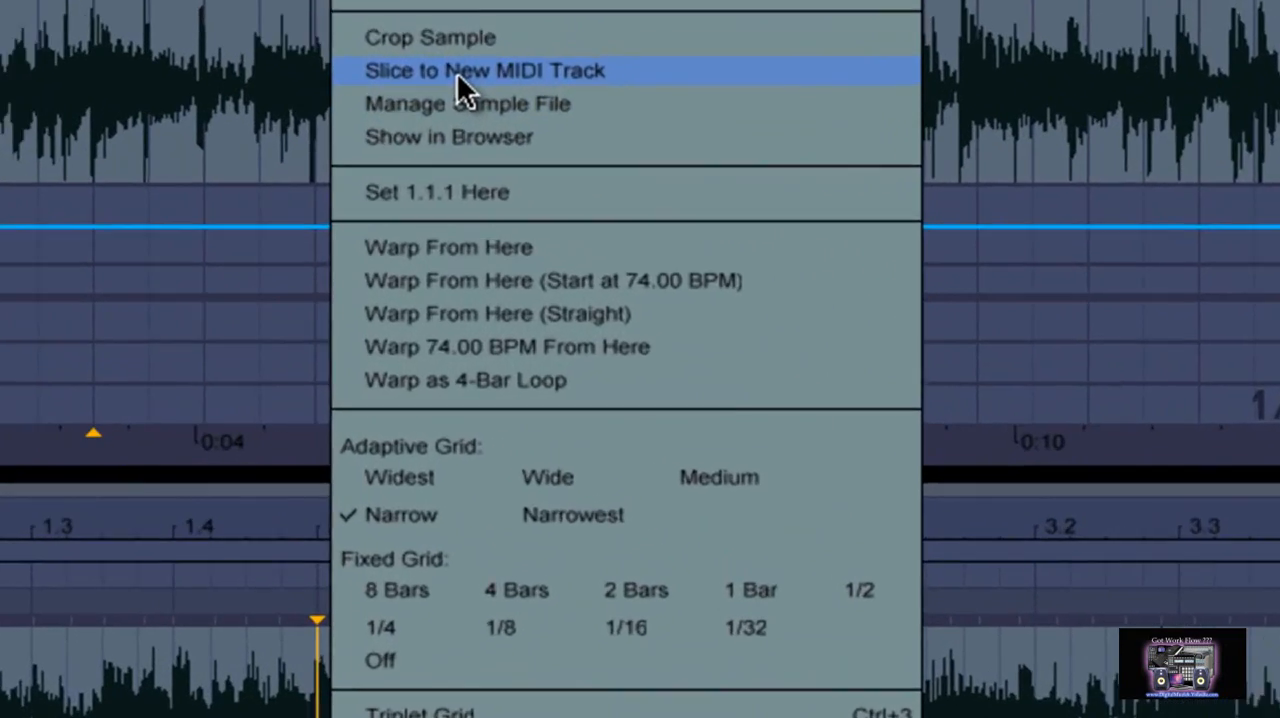
{"action": "left_click", "coordinate": [457, 73]}
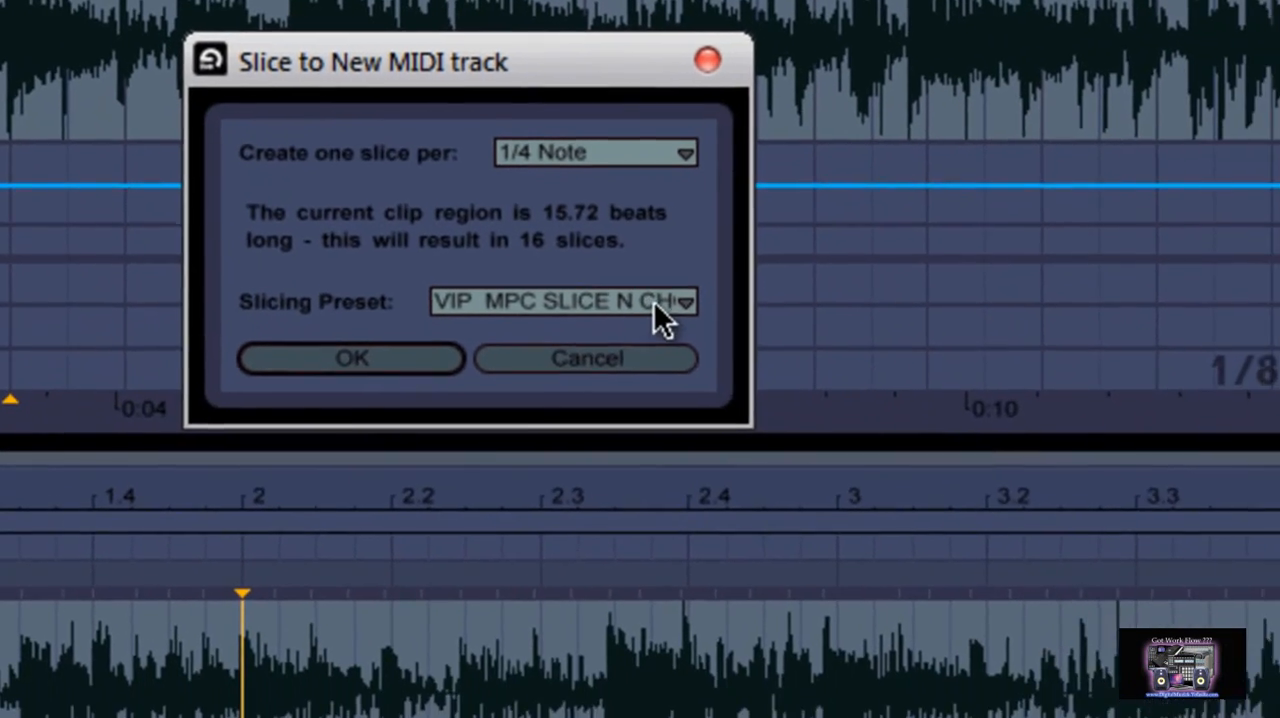
{"action": "left_click", "coordinate": [660, 317]}
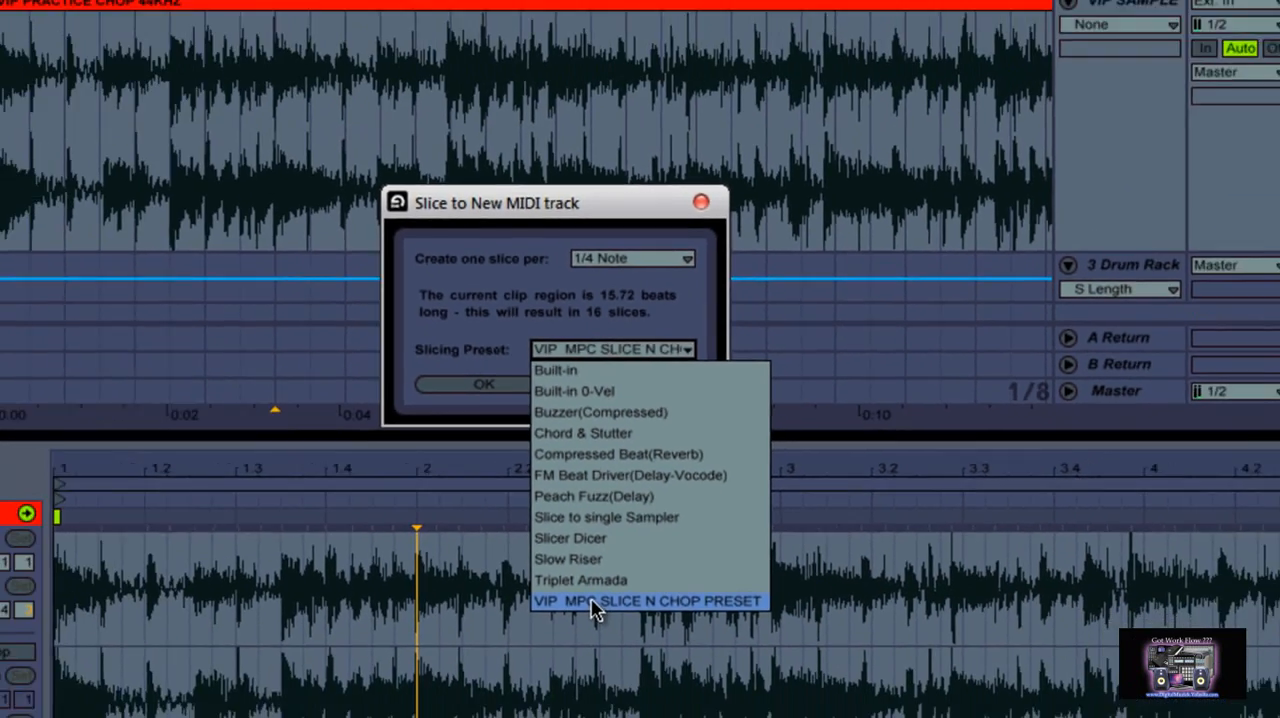
{"action": "left_click", "coordinate": [592, 601]}
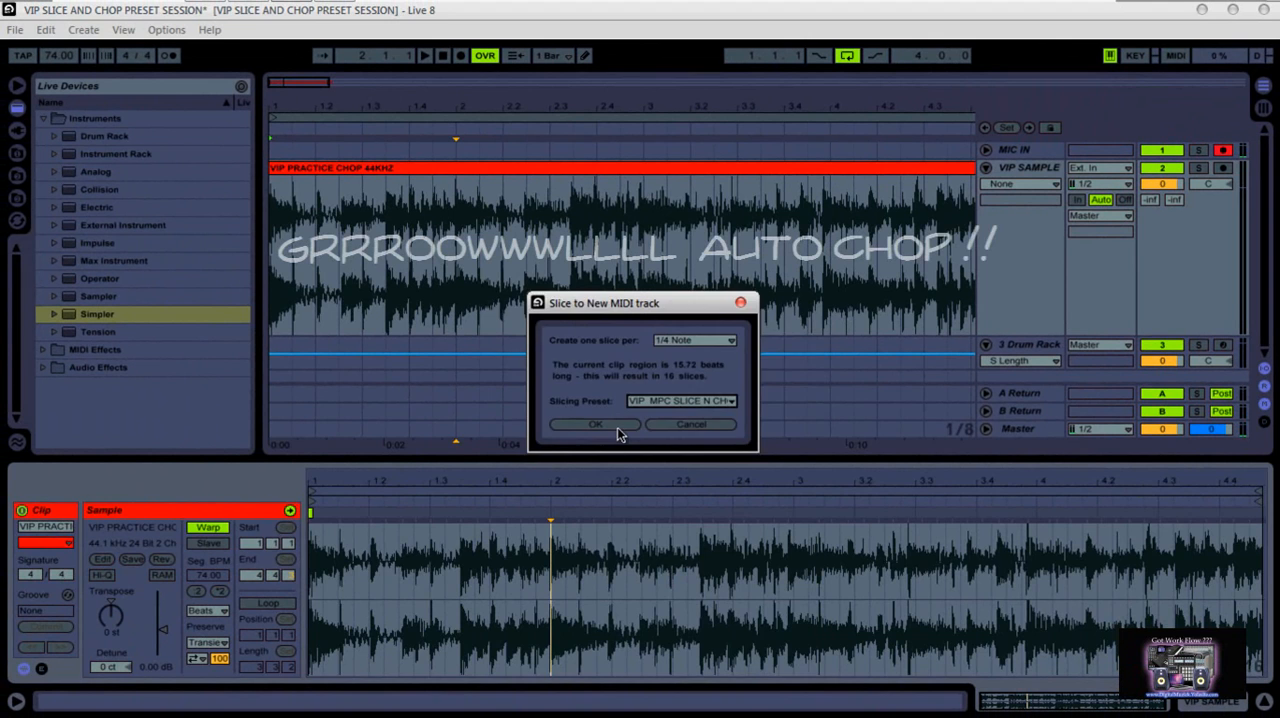
{"action": "left_click", "coordinate": [617, 426]}
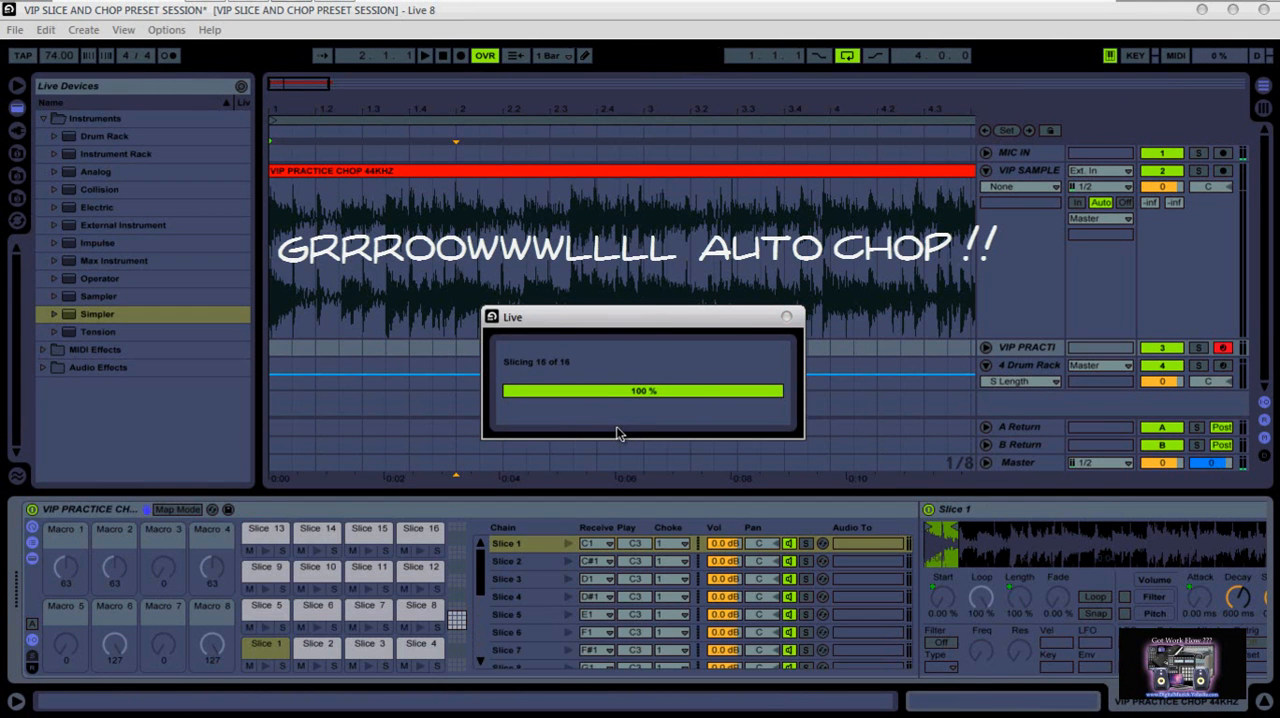
Arm the MIC IN track and bring the Controller Editor back to the front
{"action": "left_click", "coordinate": [1222, 152]}
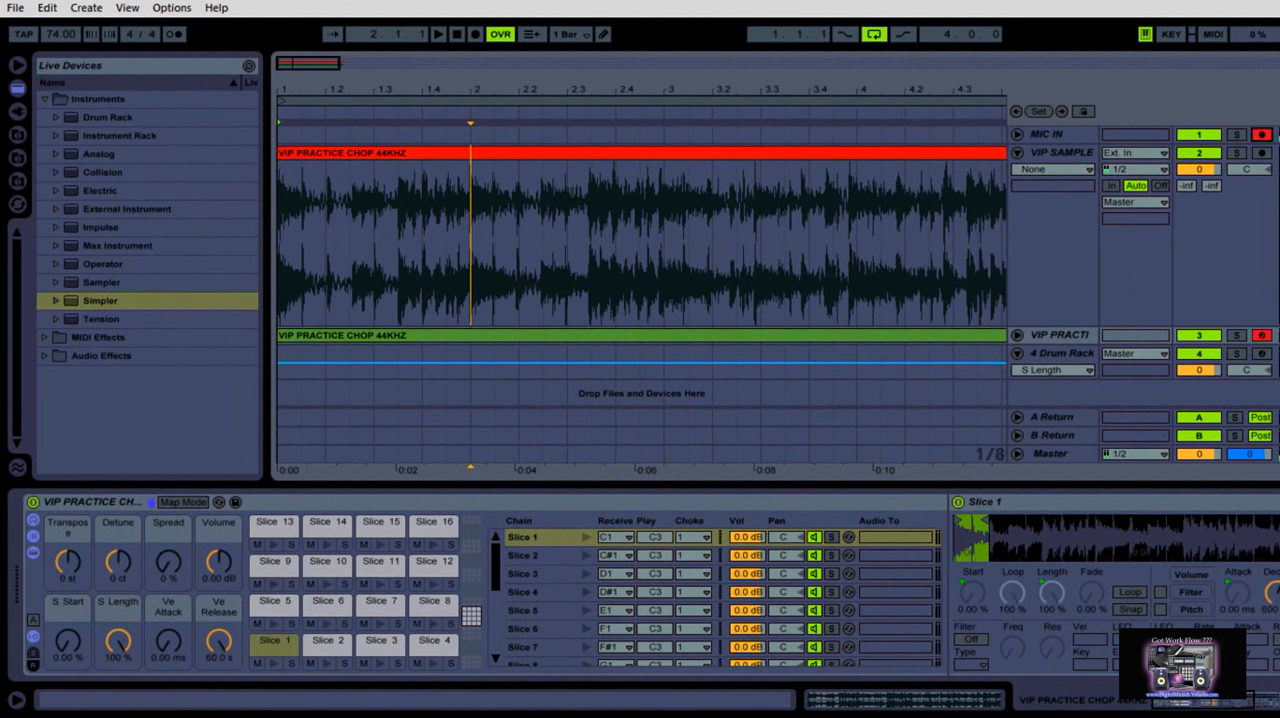
{"action": "left_click", "coordinate": [252, 30]}
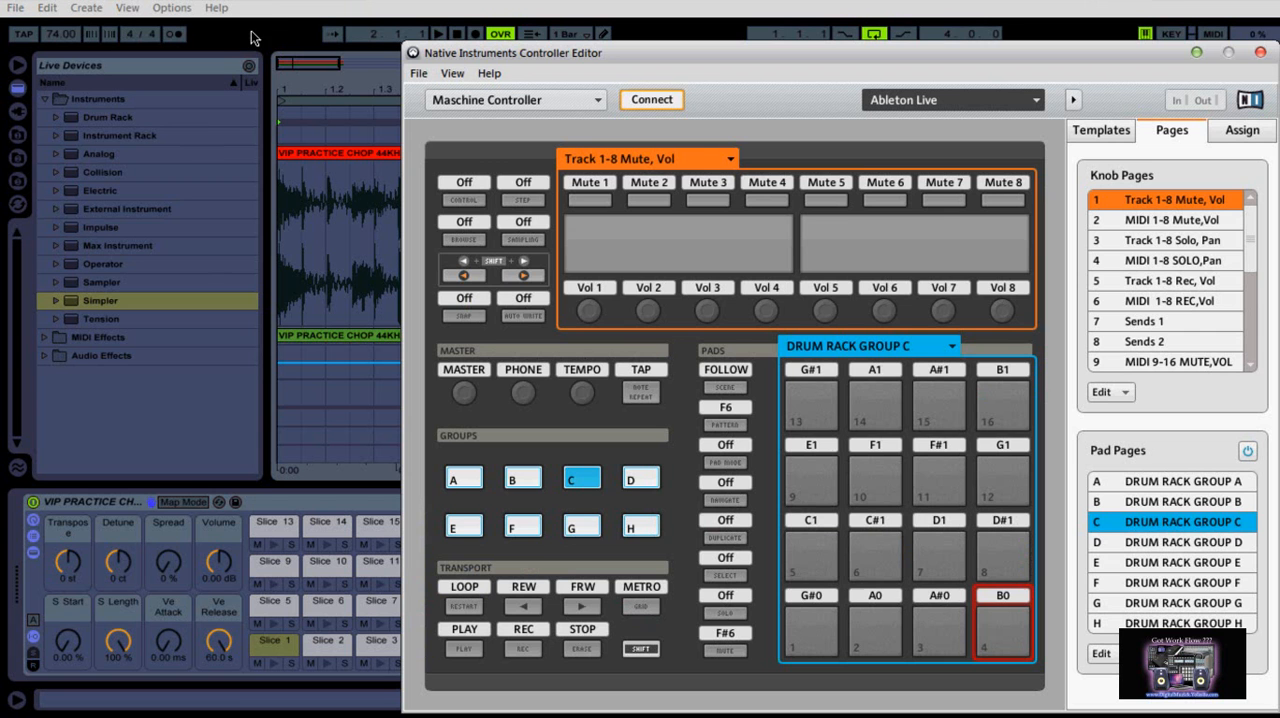
Move the Controller Editor window aside to uncover the Drum Rack slices, and close the editor
{"action": "left_click_drag", "start_coordinate": [709, 49], "coordinate": [903, 54]}
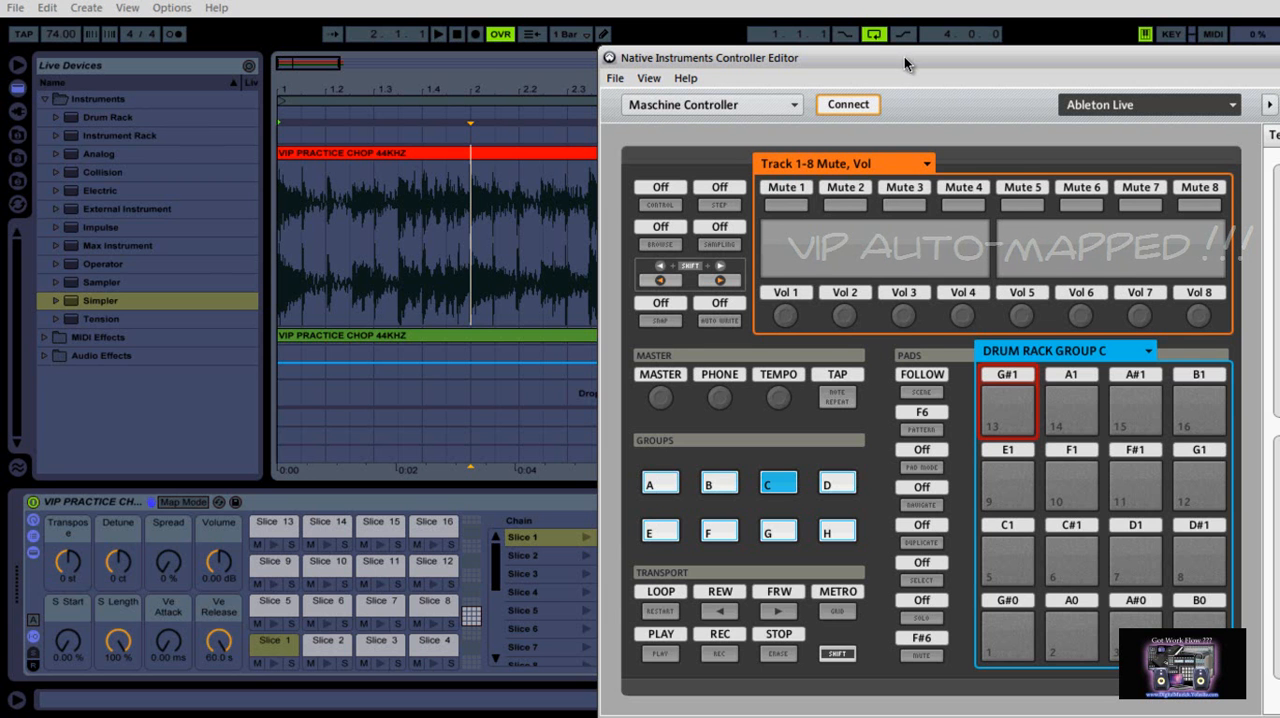
{"action": "left_click_drag", "start_coordinate": [904, 56], "coordinate": [689, 98]}
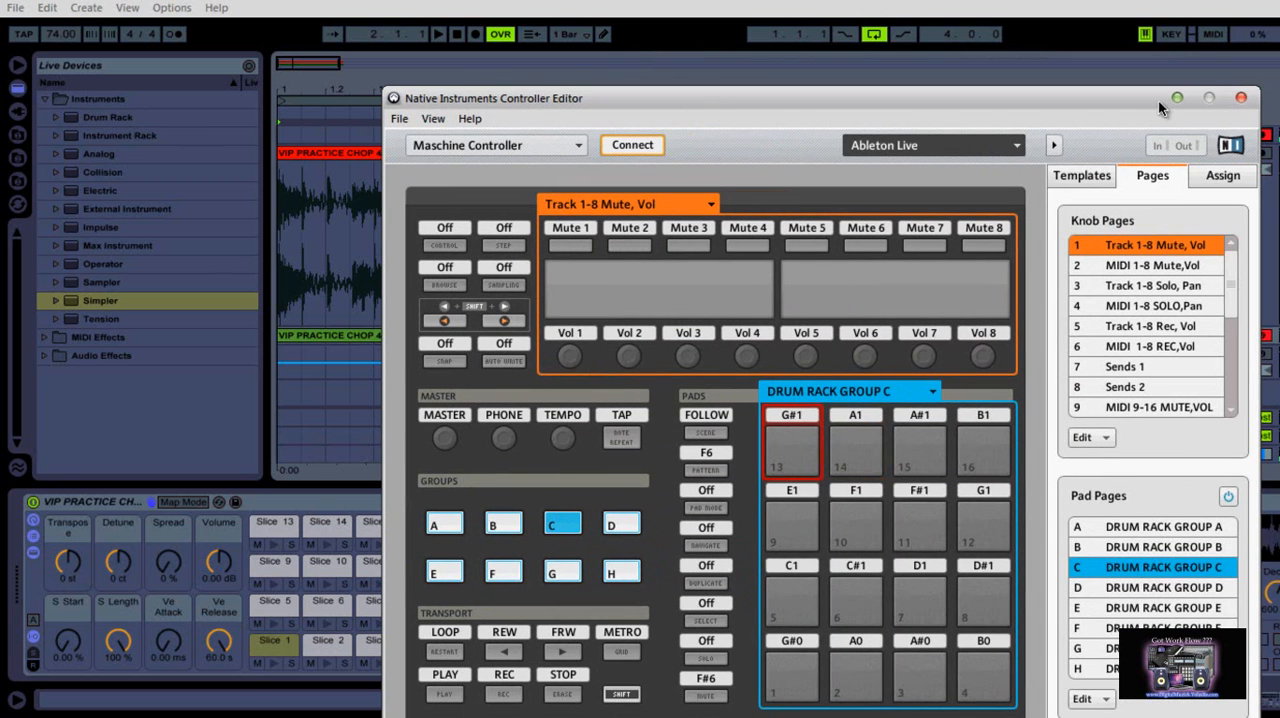
{"action": "left_click", "coordinate": [1240, 100]}
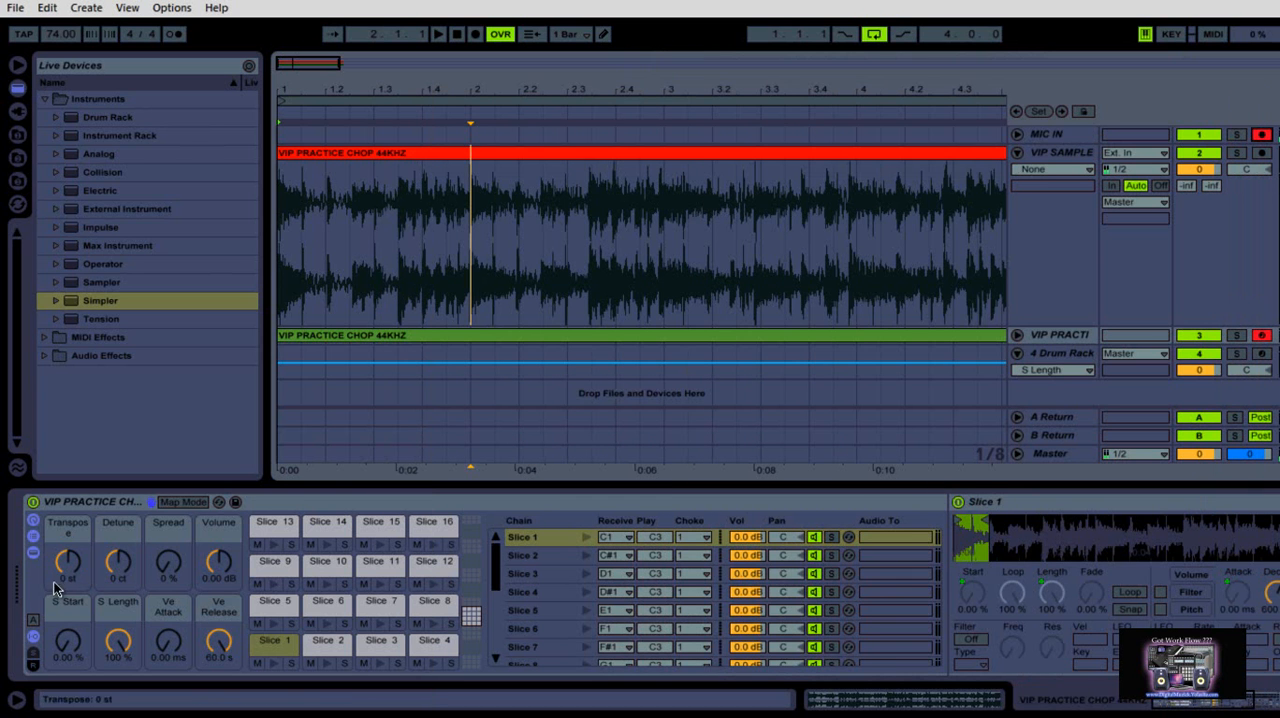
Hide the Drum Rack's chain list and move Slice 1's end point slightly later in its Simpler waveform
{"action": "left_click", "coordinate": [32, 540]}
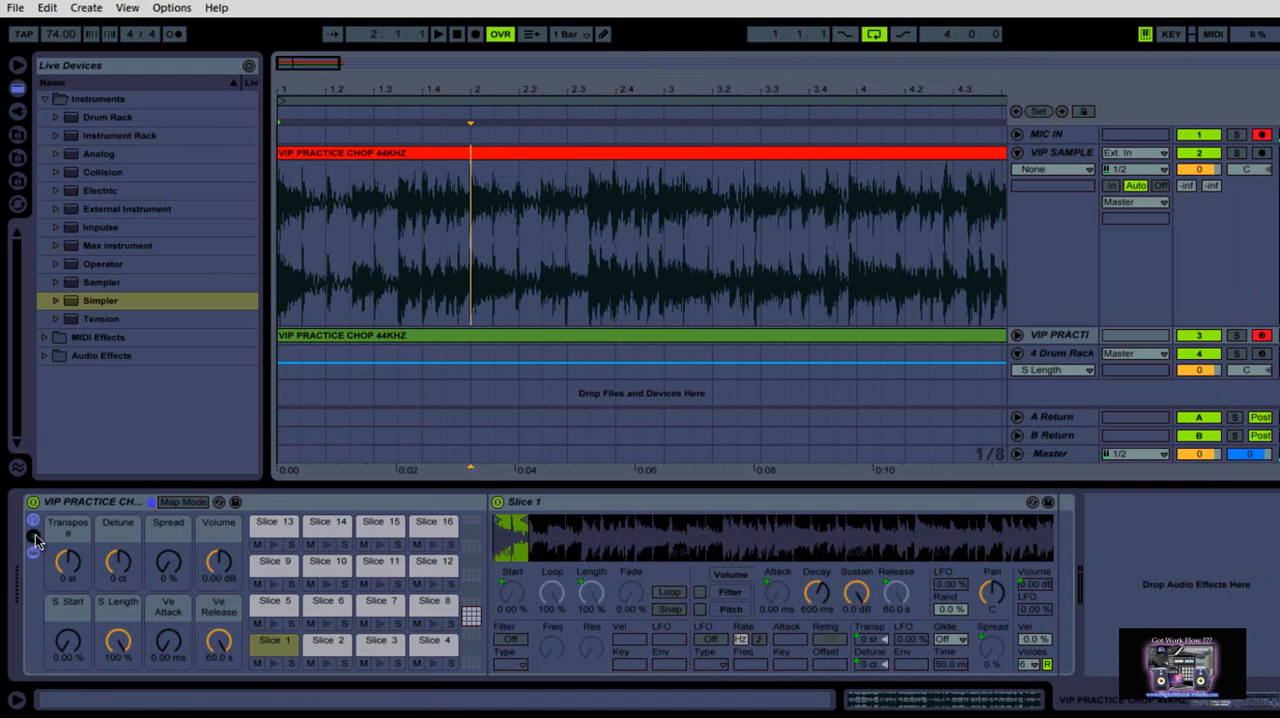
{"action": "mouse_move", "coordinate": [534, 519]}
{"action": "left_mouse_down"}
{"action": "mouse_move", "coordinate": [539, 531]}
{"action": "mouse_move", "coordinate": [543, 518]}
{"action": "left_mouse_up"}
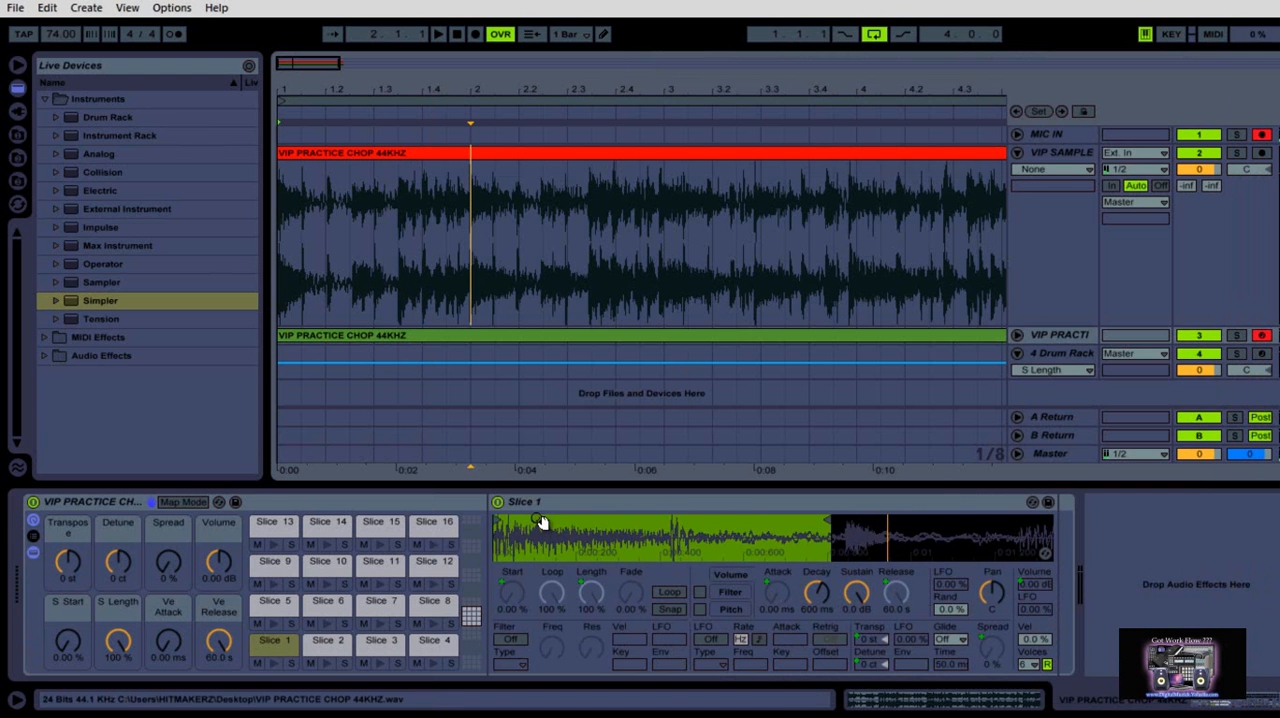
{"action": "left_click_drag", "start_coordinate": [826, 519], "coordinate": [834, 519]}
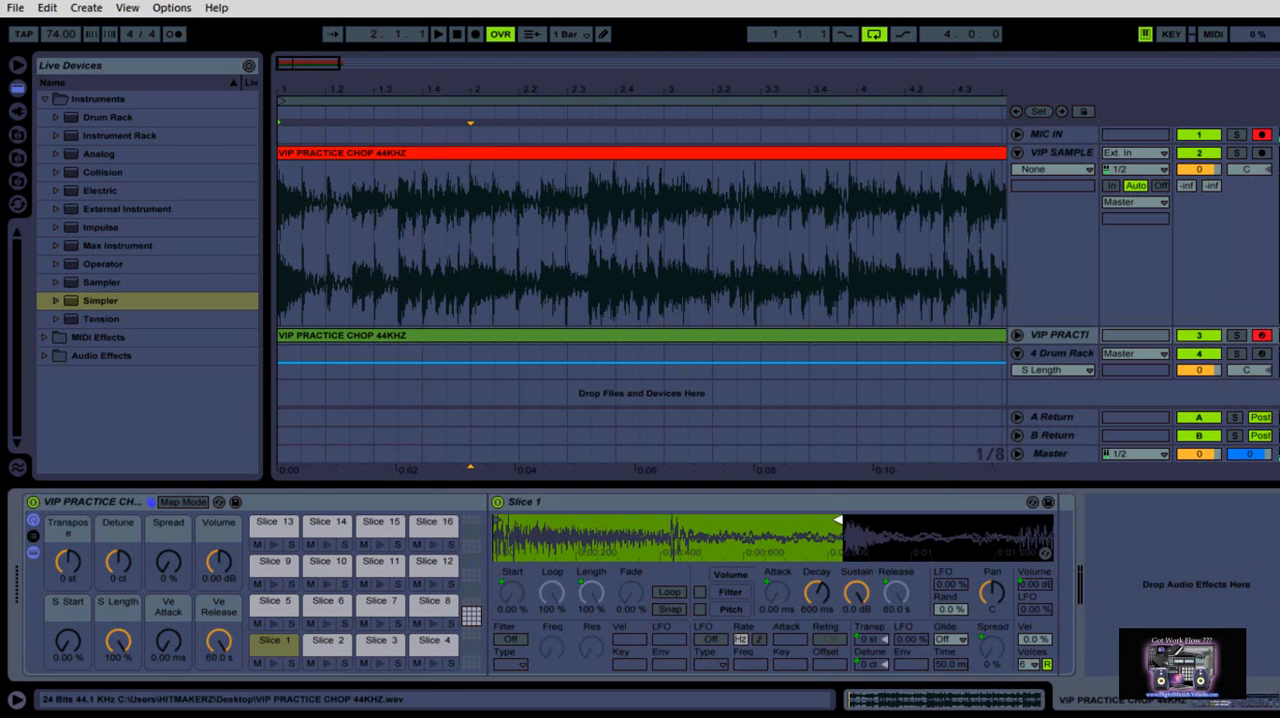
Select Slice 2 in the Drum Rack and nudge its end point slightly earlier in the waveform
{"action": "left_click", "coordinate": [329, 644]}
{"action": "left_click_drag", "start_coordinate": [552, 525], "coordinate": [576, 518]}
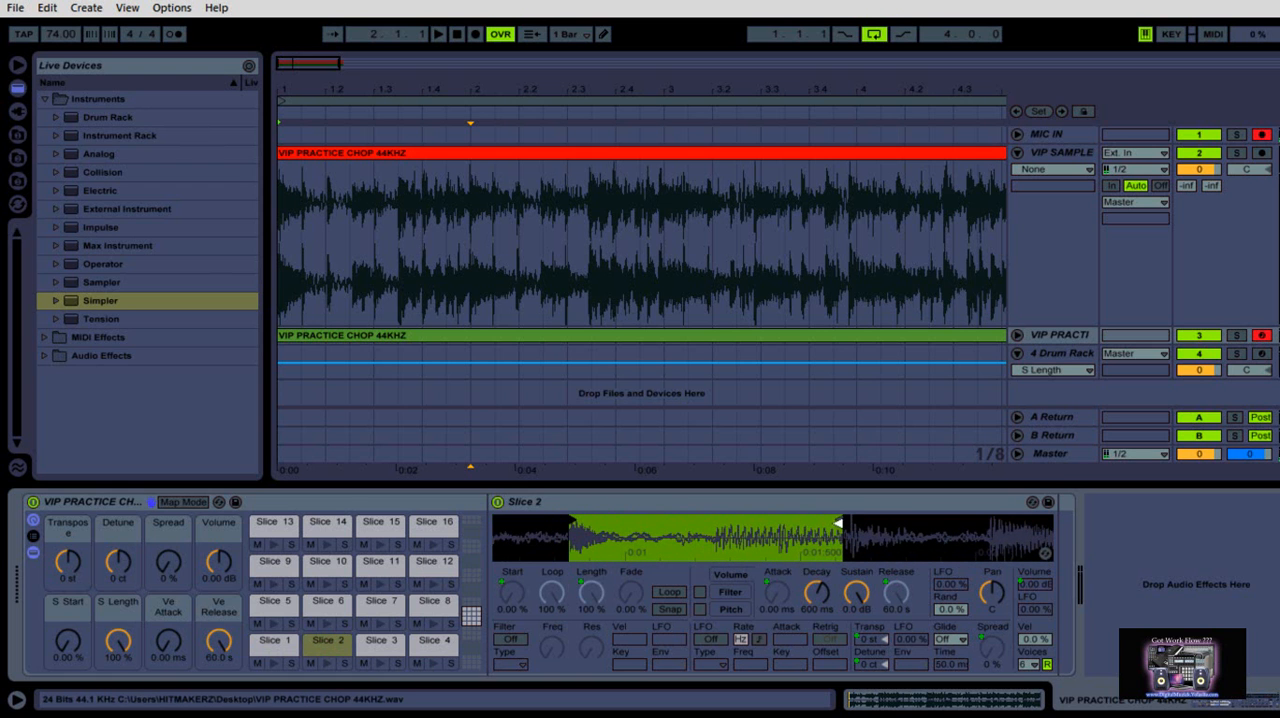
{"action": "left_click_drag", "start_coordinate": [839, 519], "coordinate": [835, 519]}
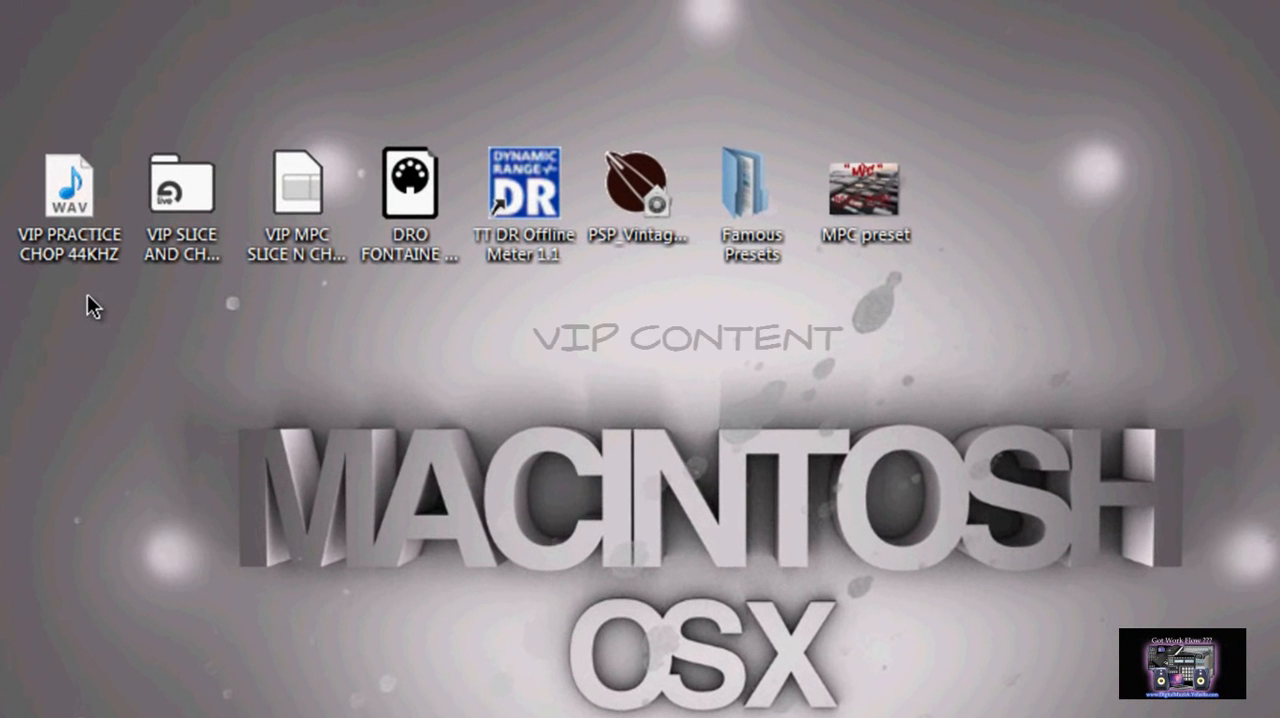
Look over the VIP content on the desktop, from the VIP PRACTICE CHOP 44KHZ file to the Famous Presets folder
{"action": "mouse_move", "coordinate": [78, 206]}
{"action": "left_mouse_down"}
{"action": "mouse_move", "coordinate": [54, 191]}
{"action": "mouse_move", "coordinate": [107, 176]}
{"action": "mouse_move", "coordinate": [66, 200]}
{"action": "left_mouse_up"}
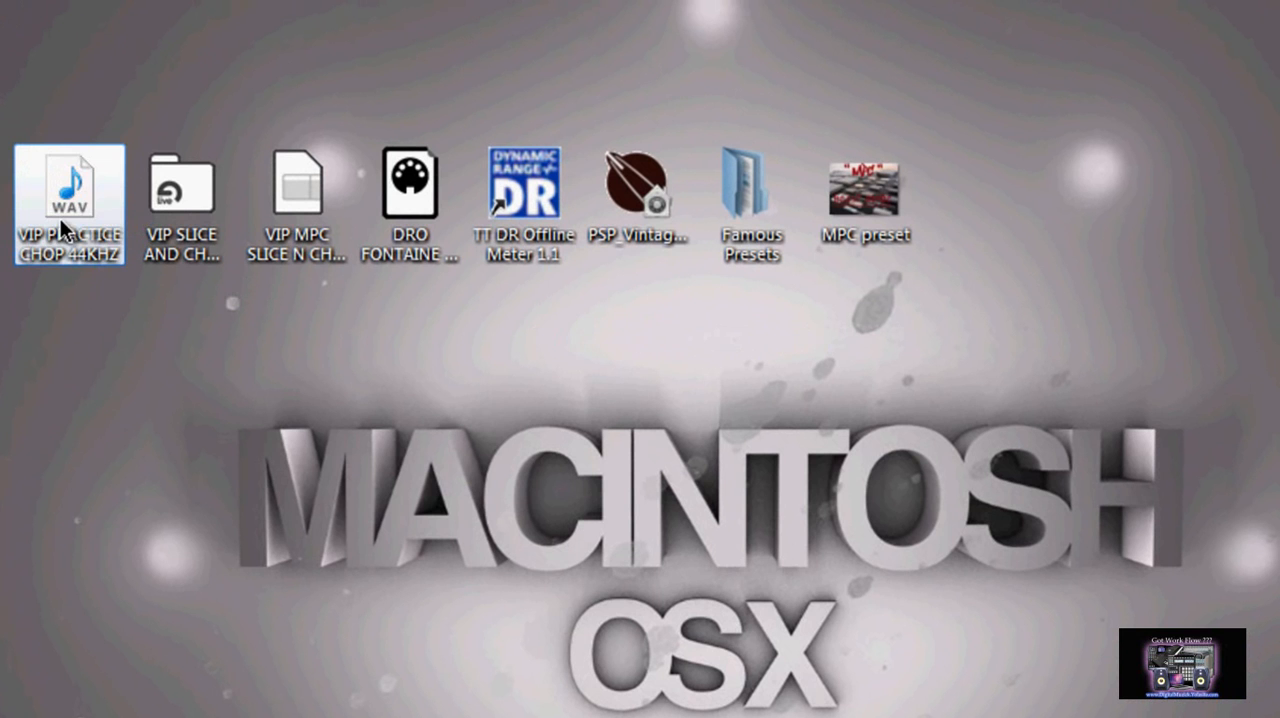
{"action": "left_click", "coordinate": [201, 209]}
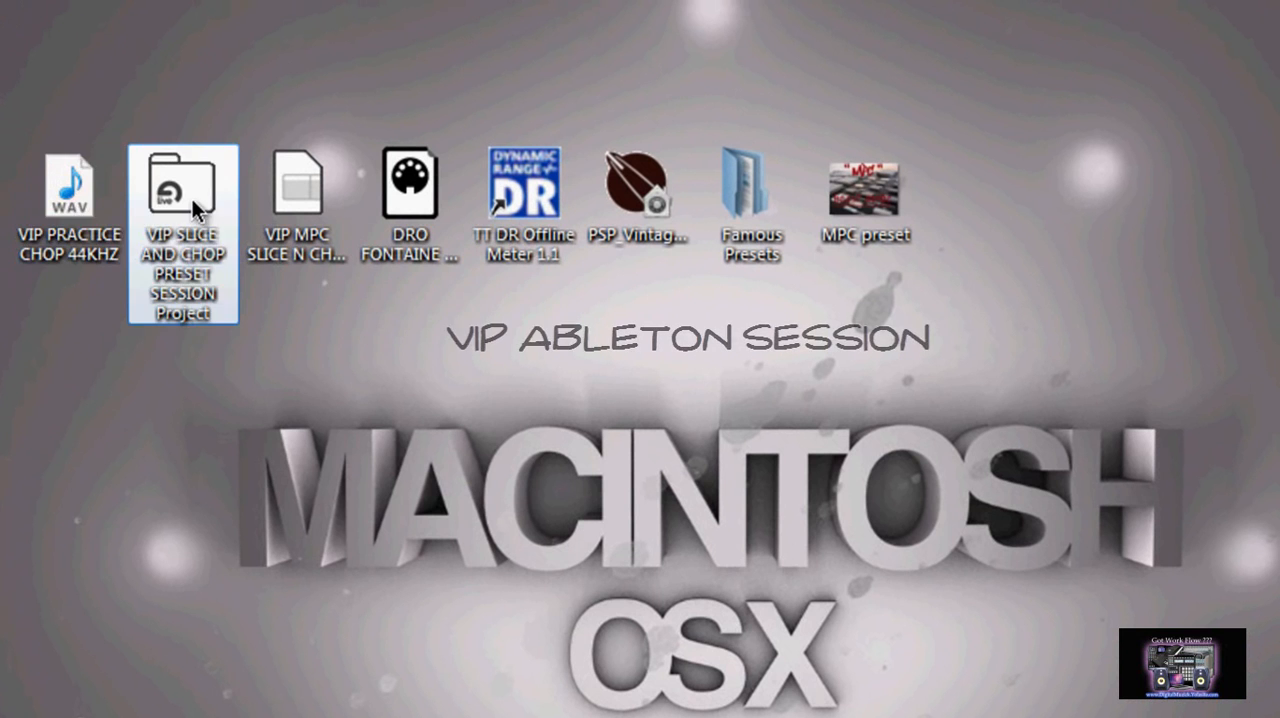
{"action": "left_click", "coordinate": [286, 200]}
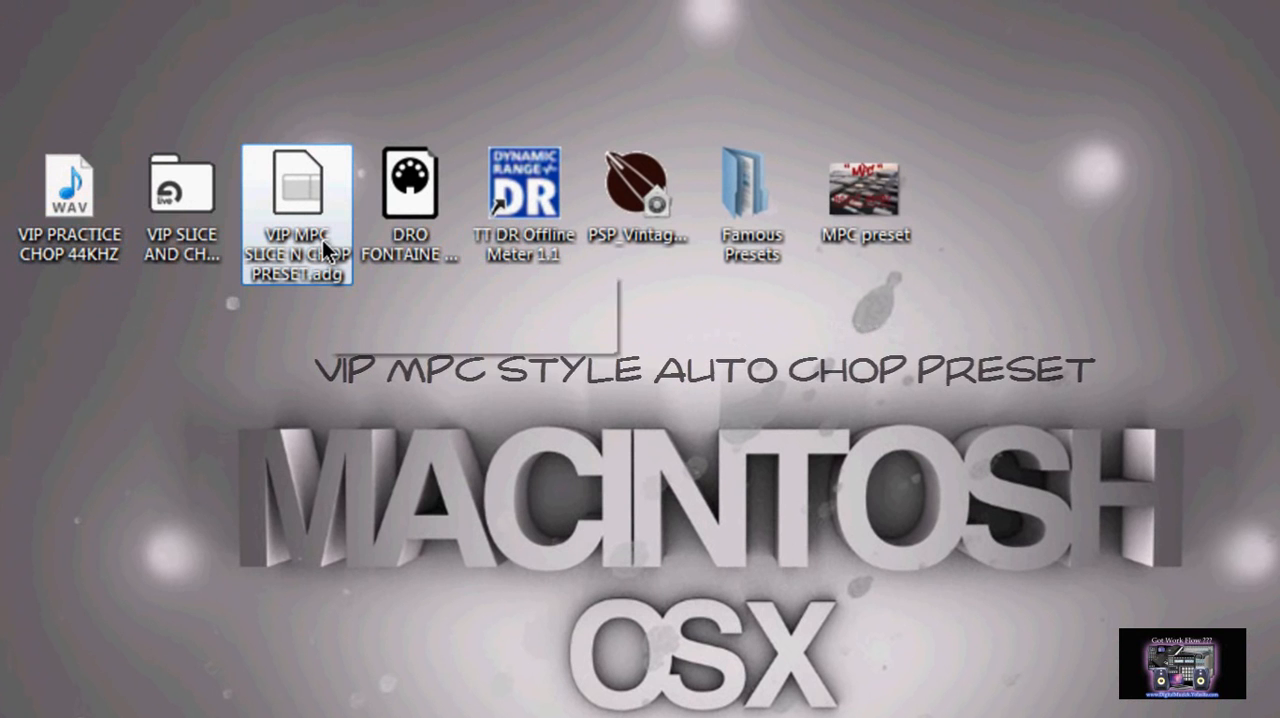
{"action": "mouse_move", "coordinate": [305, 248]}
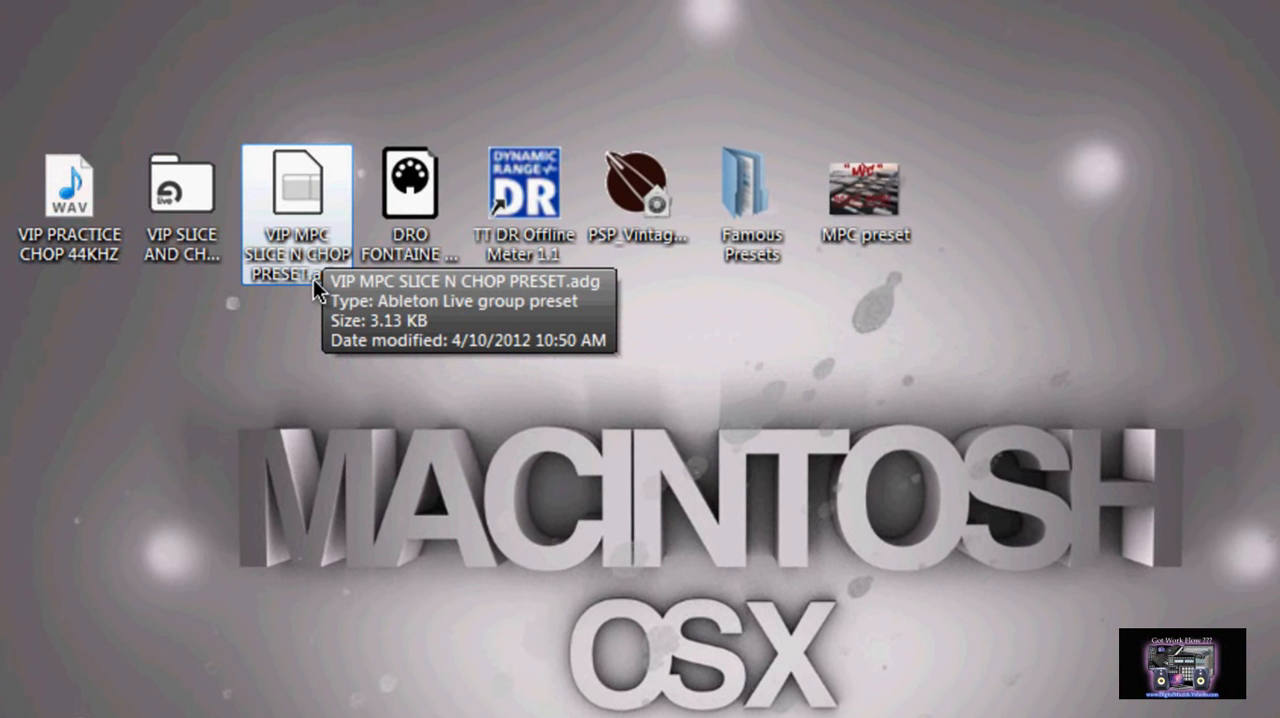
{"action": "left_click", "coordinate": [405, 204]}
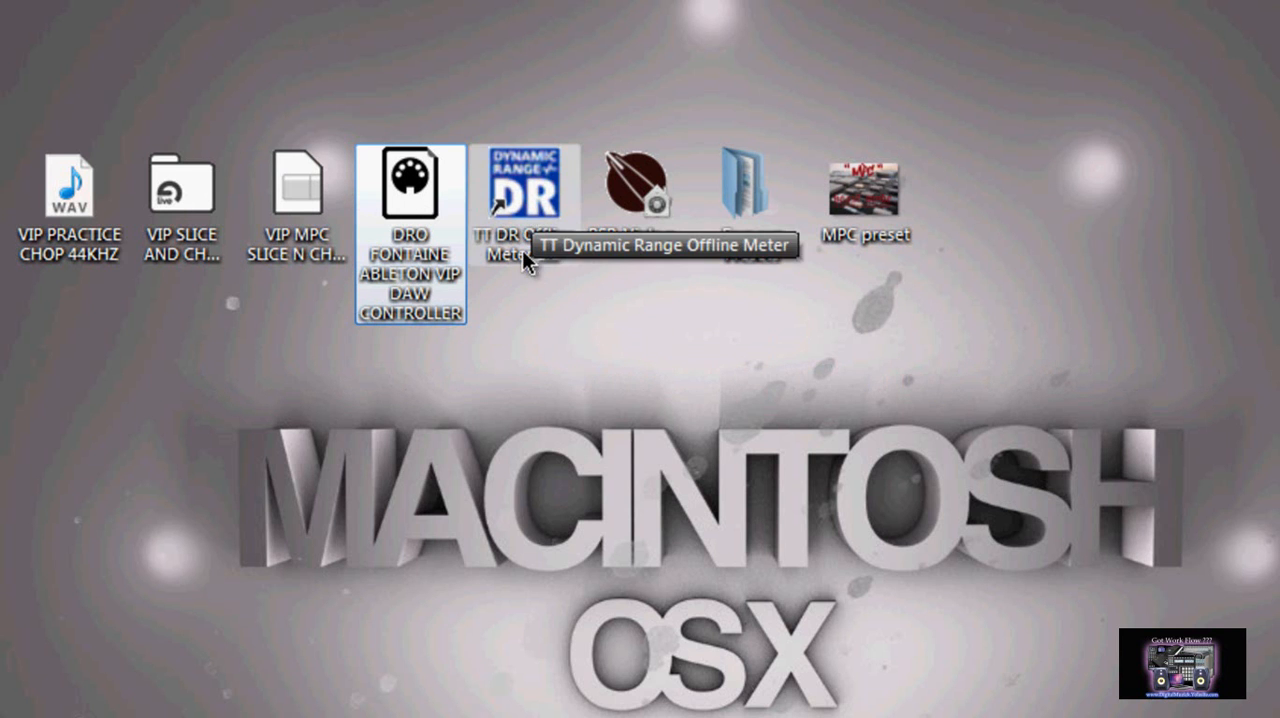
{"action": "left_click", "coordinate": [531, 204]}
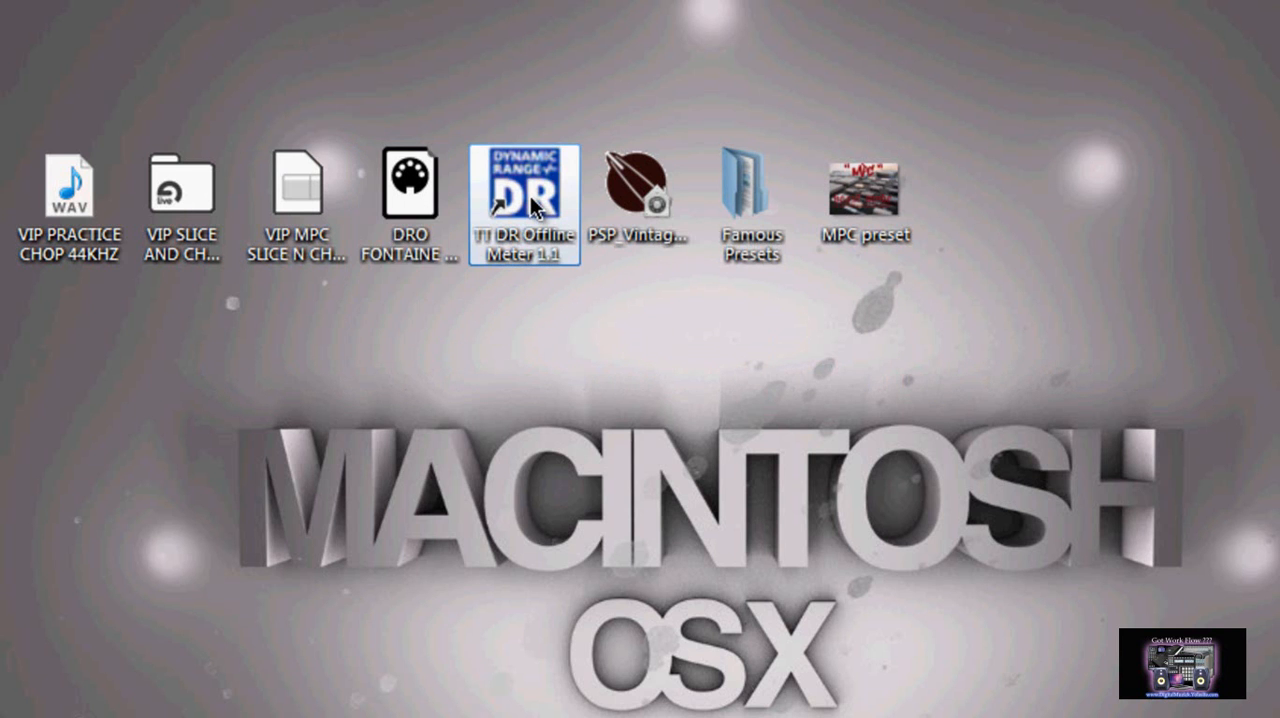
{"action": "left_click", "coordinate": [614, 215]}
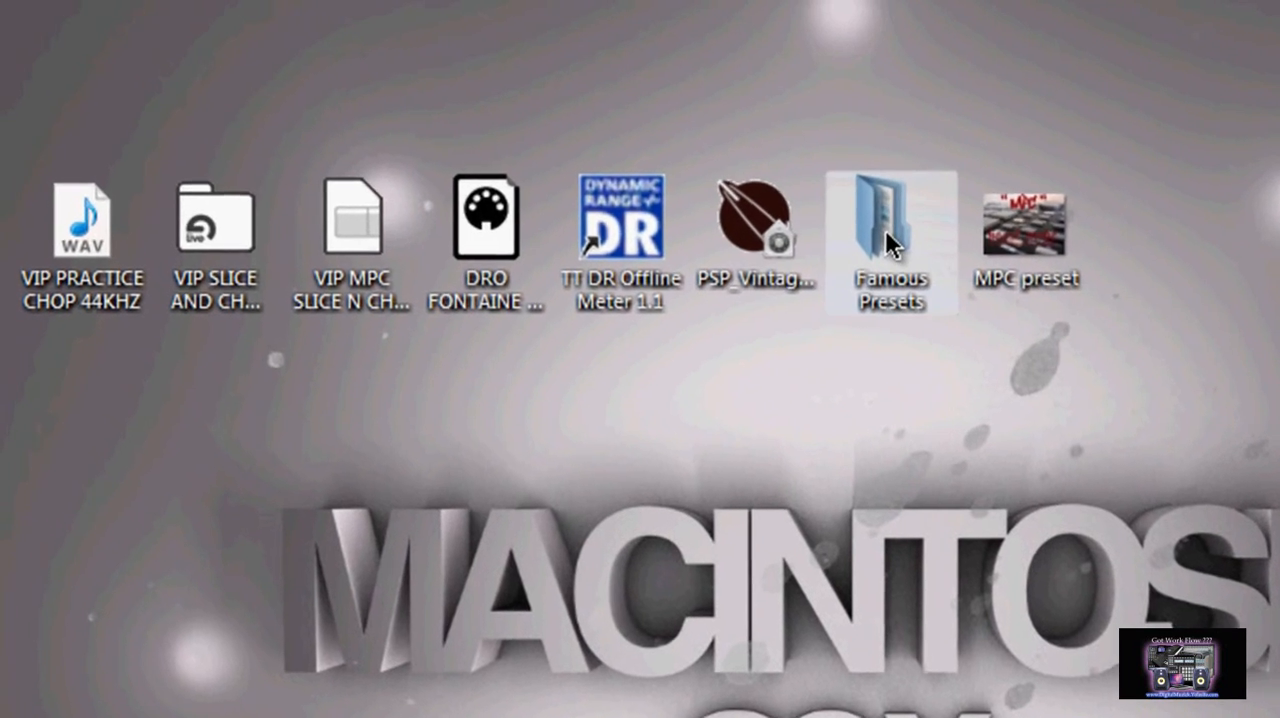
{"action": "double_click", "coordinate": [765, 205]}
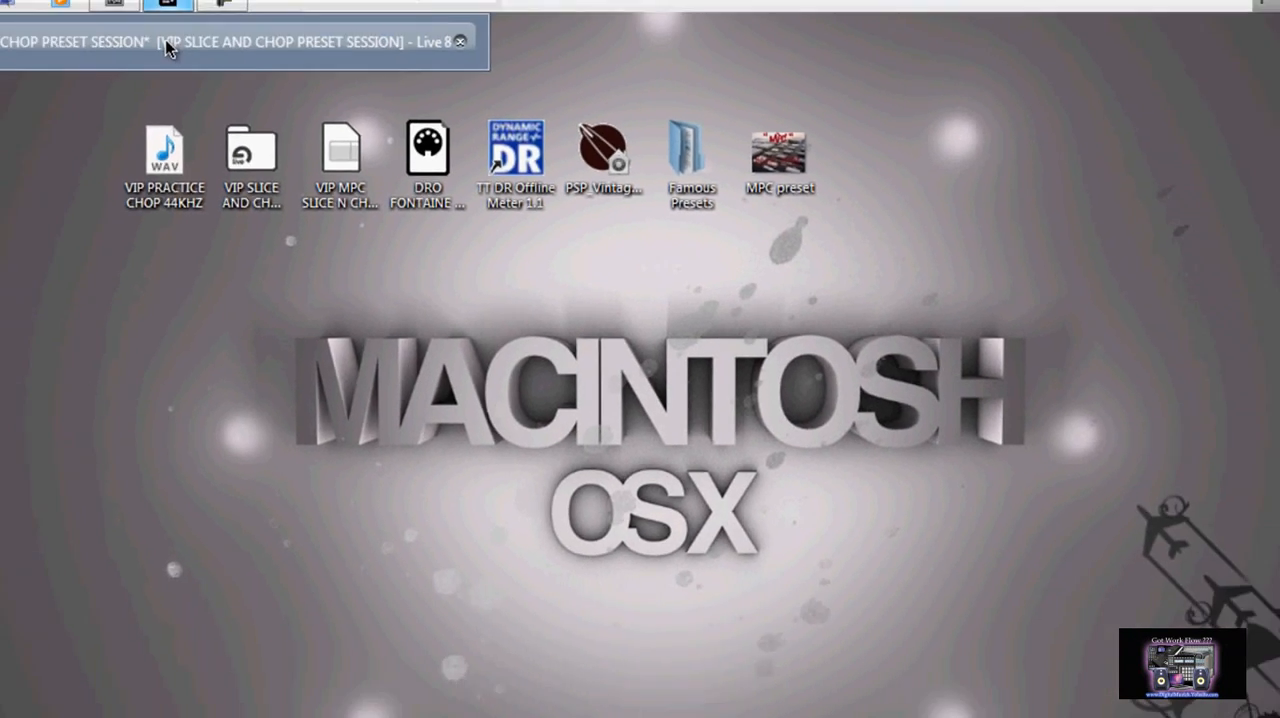
Switch back to Ableton Live, browse to the start of the plug-in devices and select the Master track
{"action": "left_click", "coordinate": [94, 43]}
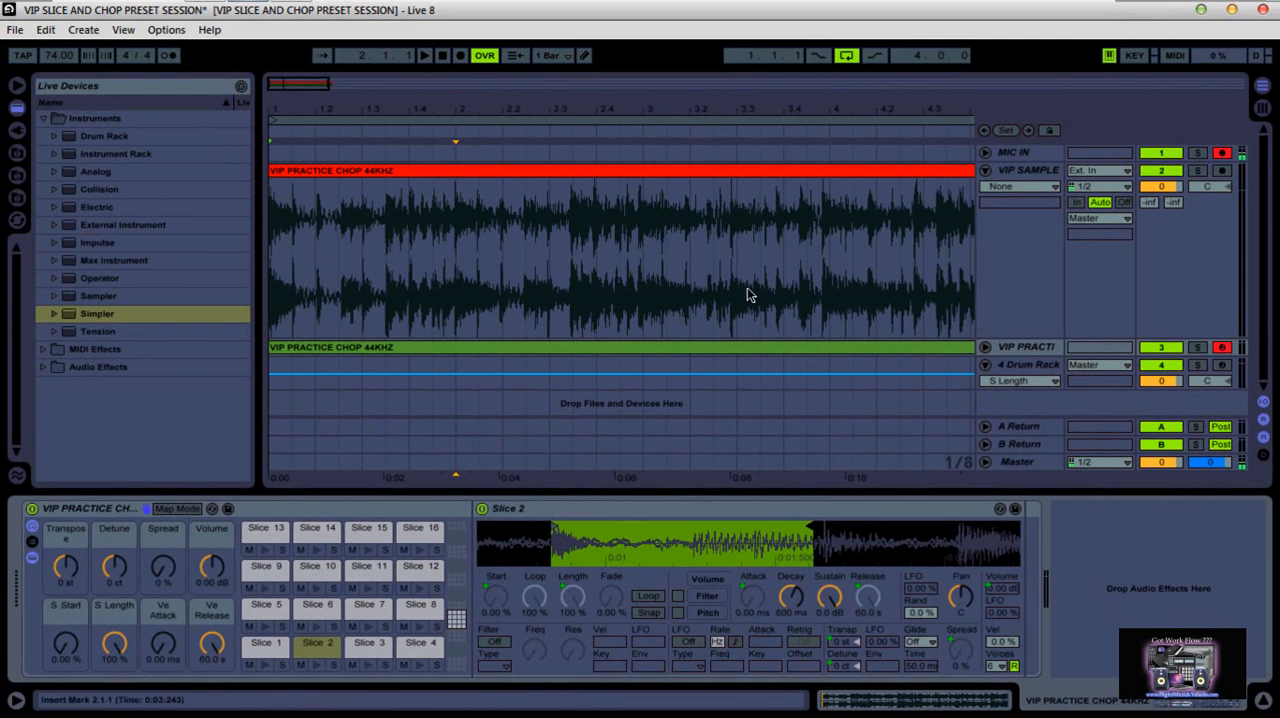
{"action": "left_click", "coordinate": [17, 130]}
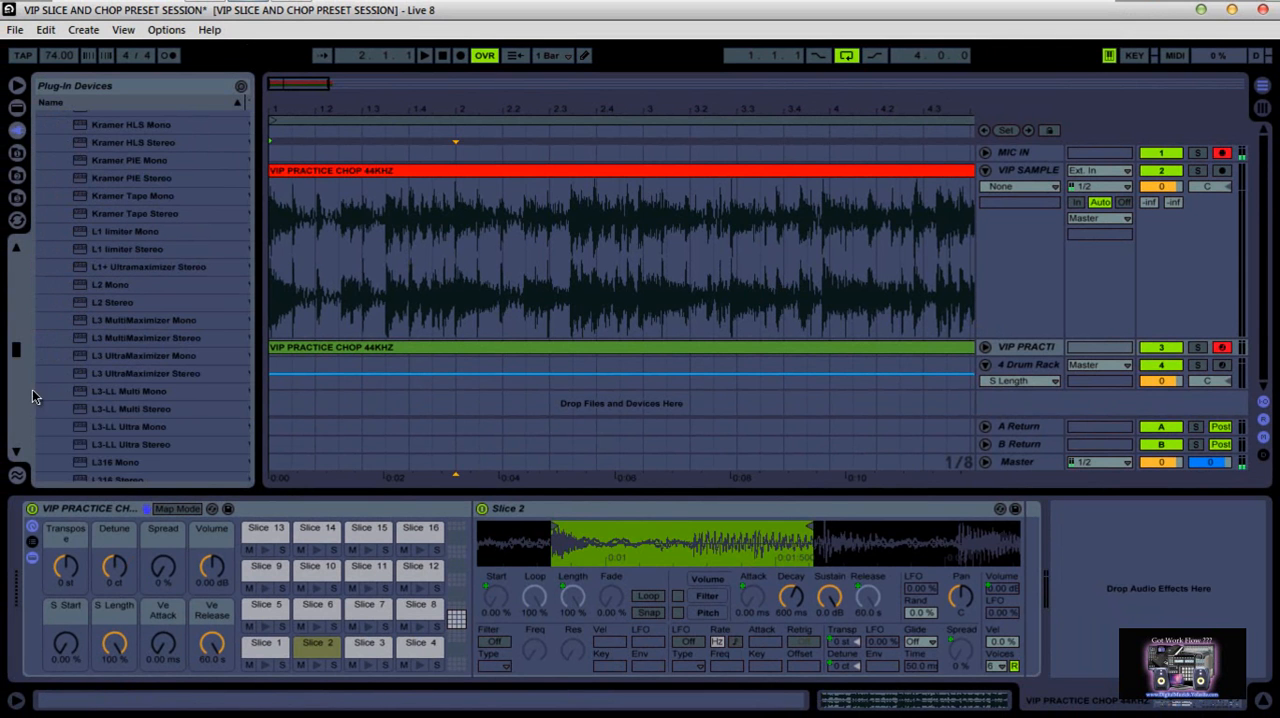
{"action": "left_click_drag", "start_coordinate": [16, 350], "coordinate": [18, 254]}
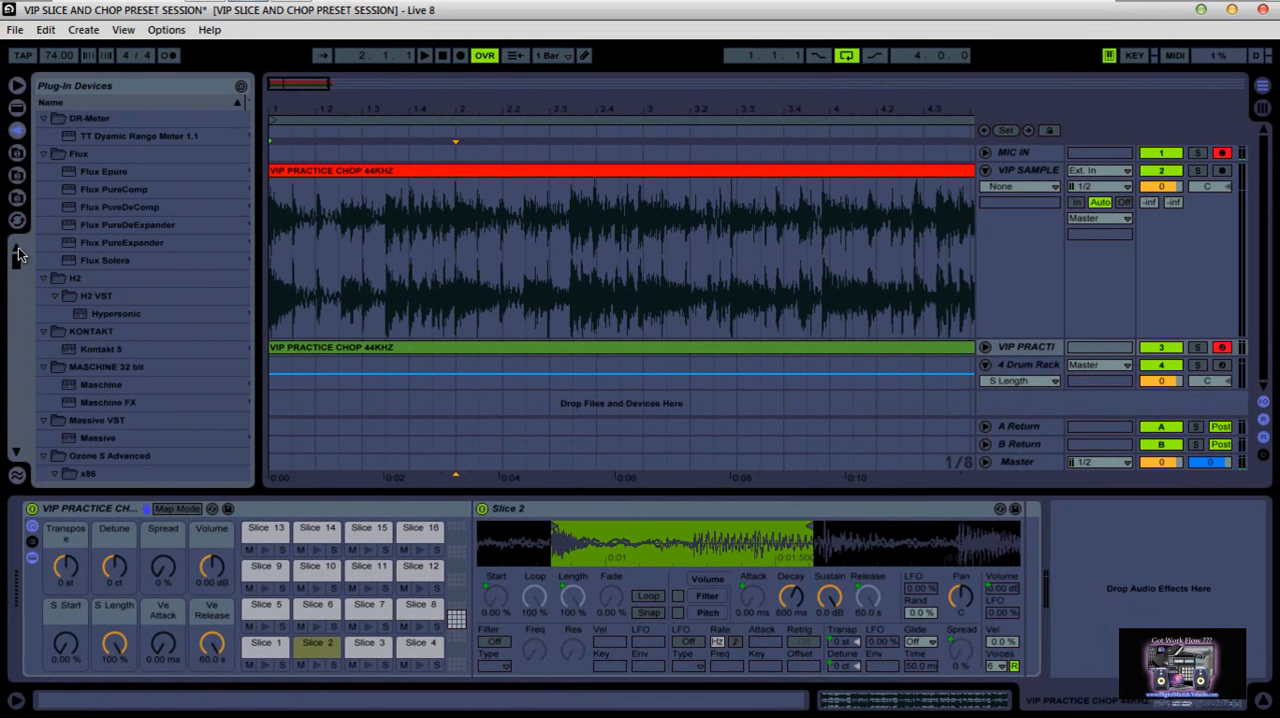
{"action": "left_click", "coordinate": [1005, 464]}
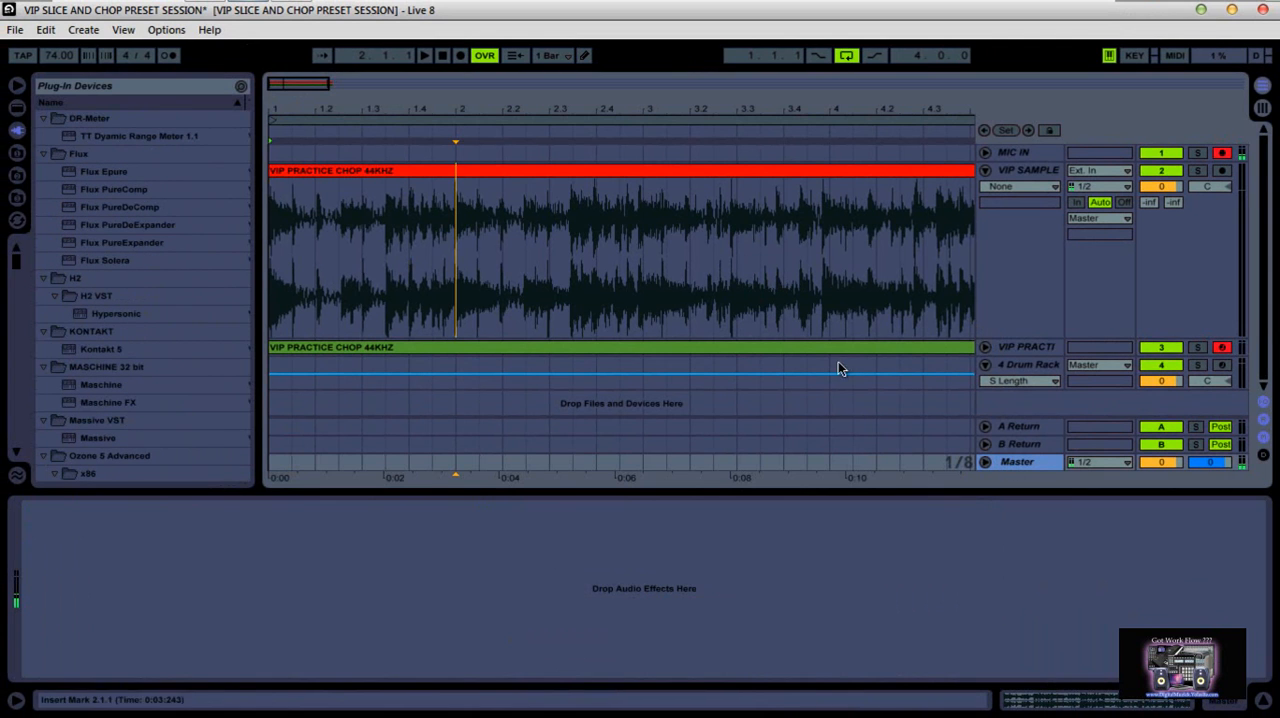
Load TT Dyamic Range Meter 1.1 on the Master track to view its meters, and delete it from the device chain
{"action": "double_click", "coordinate": [149, 138]}
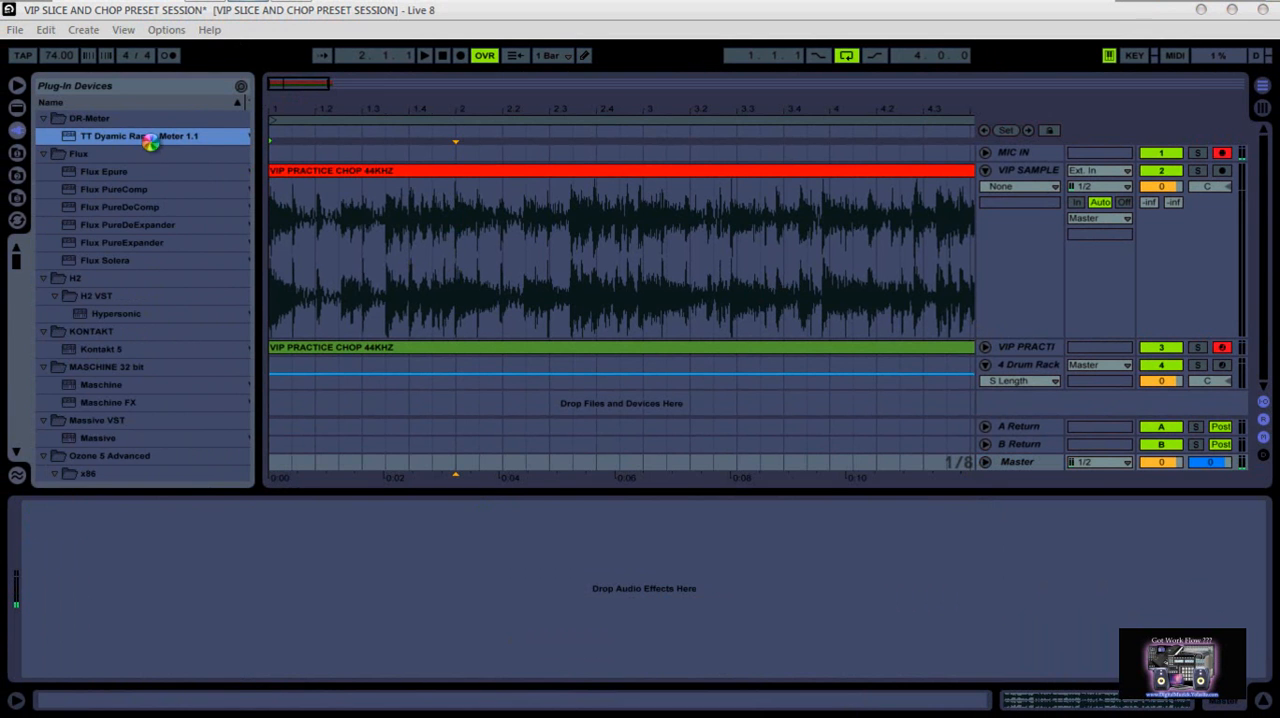
{"action": "left_click_drag", "start_coordinate": [142, 60], "coordinate": [518, 59]}
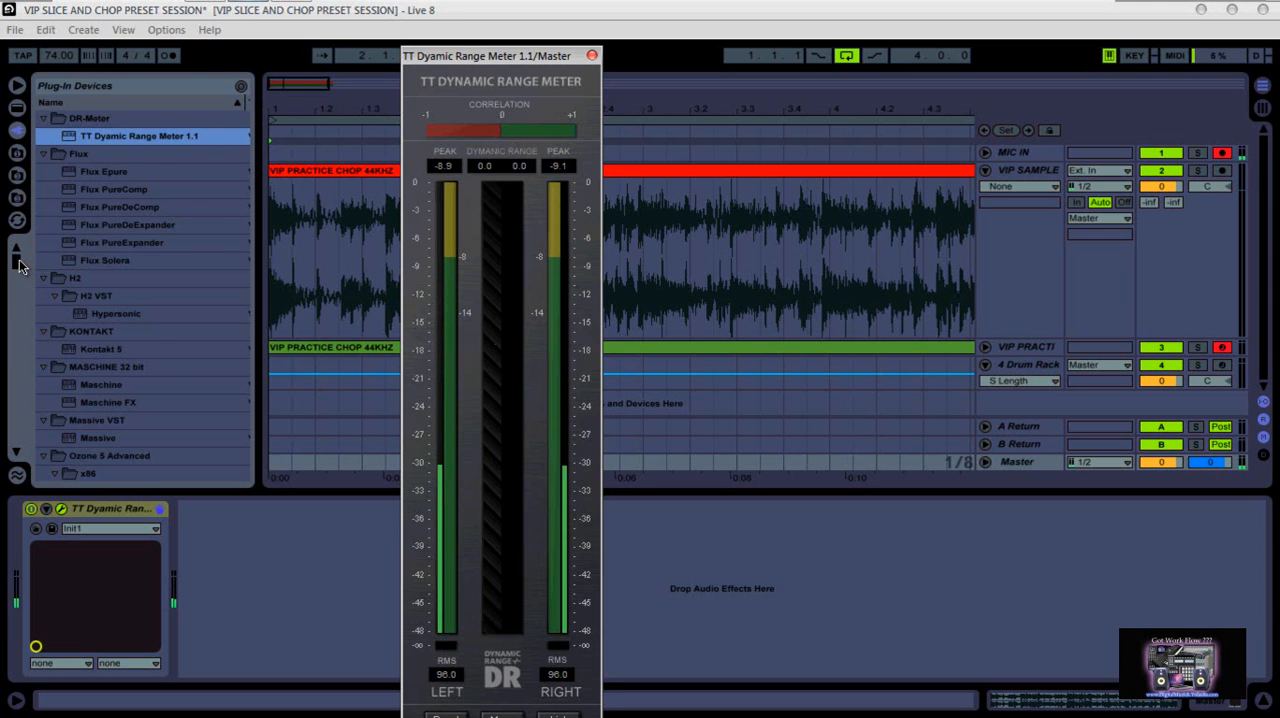
{"action": "left_click_drag", "start_coordinate": [17, 258], "coordinate": [18, 273]}
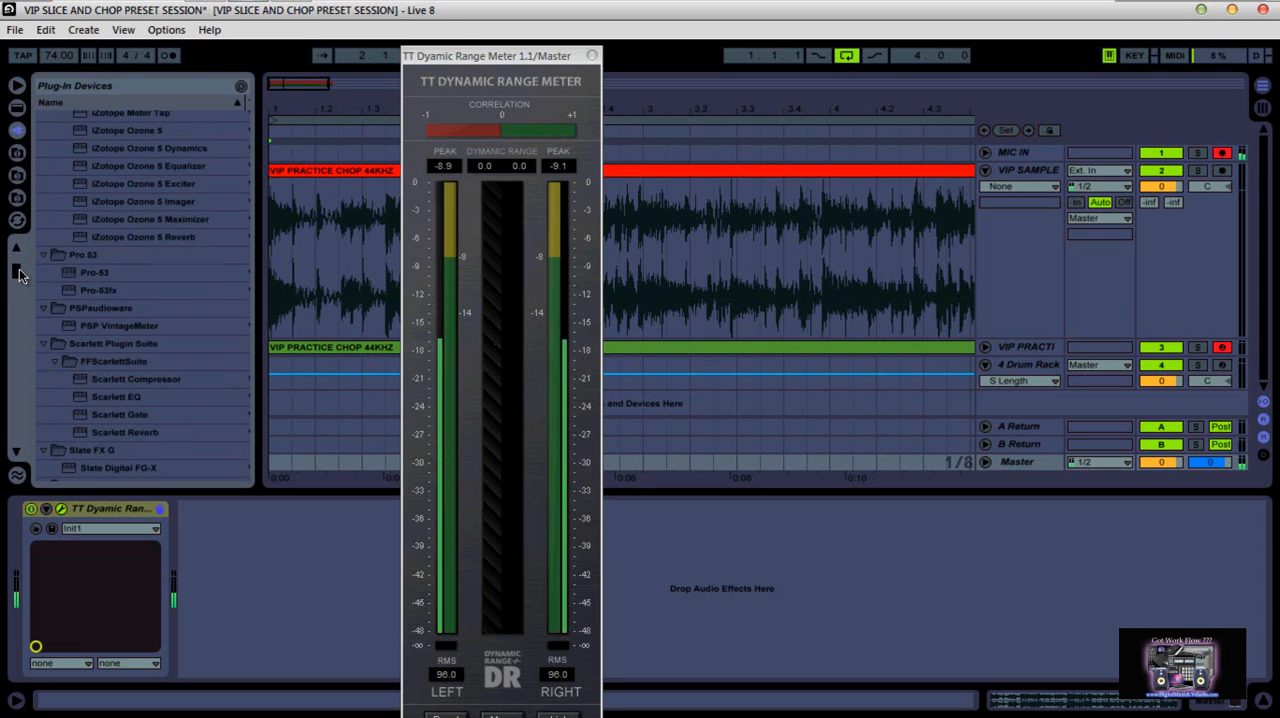
{"action": "left_click", "coordinate": [592, 56]}
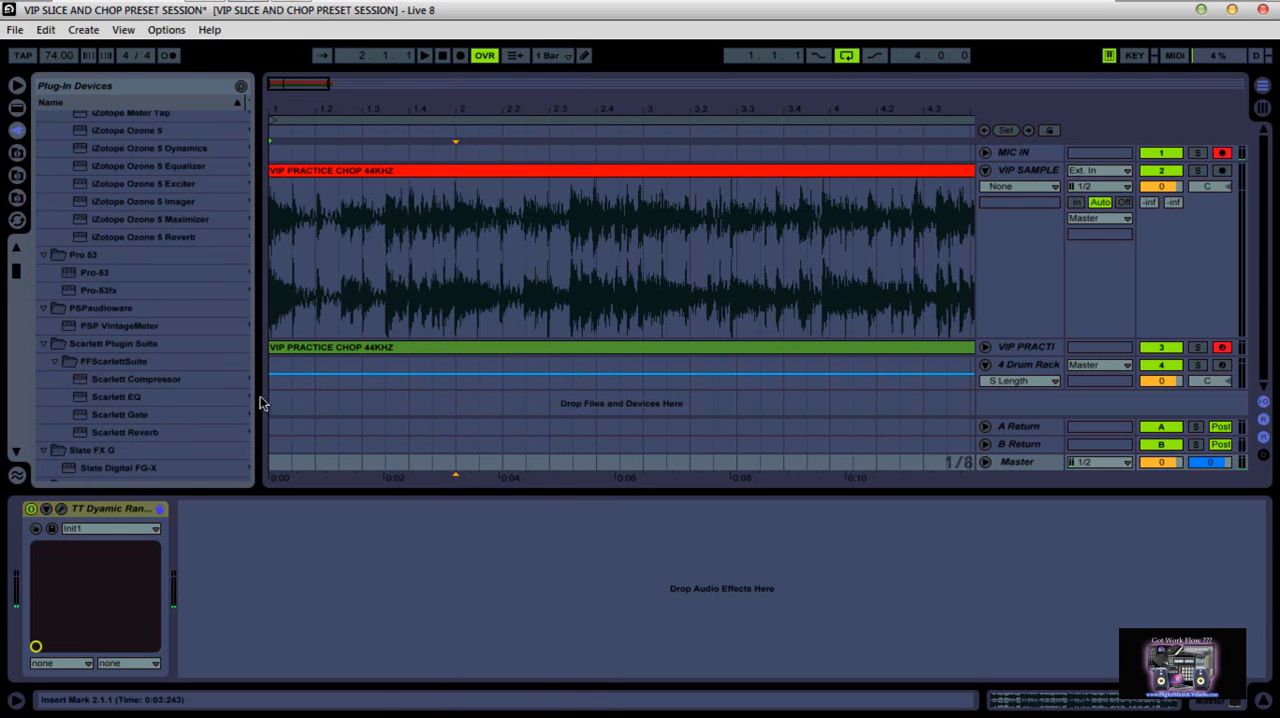
{"action": "right_click", "coordinate": [110, 514]}
{"action": "left_click", "coordinate": [129, 520]}
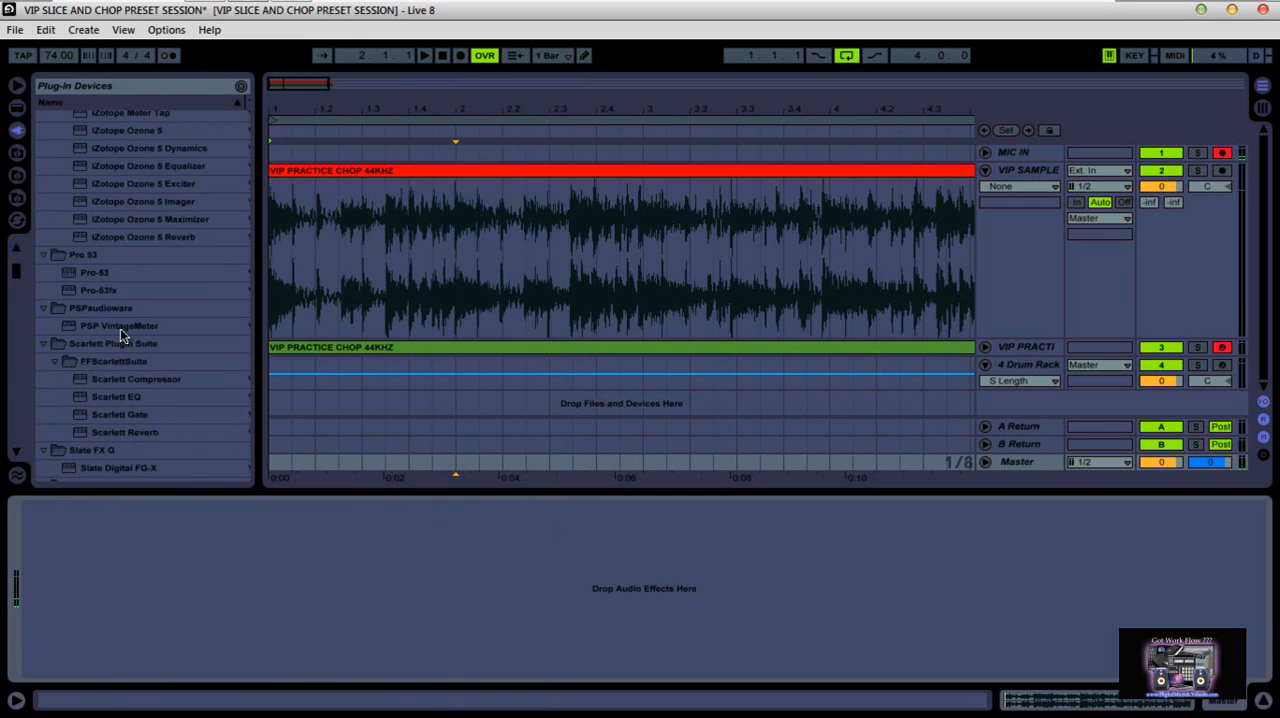
Load PSP VintageMeter on the Master track, inspect its meter faces and settings panel, and close its window
{"action": "double_click", "coordinate": [119, 326]}
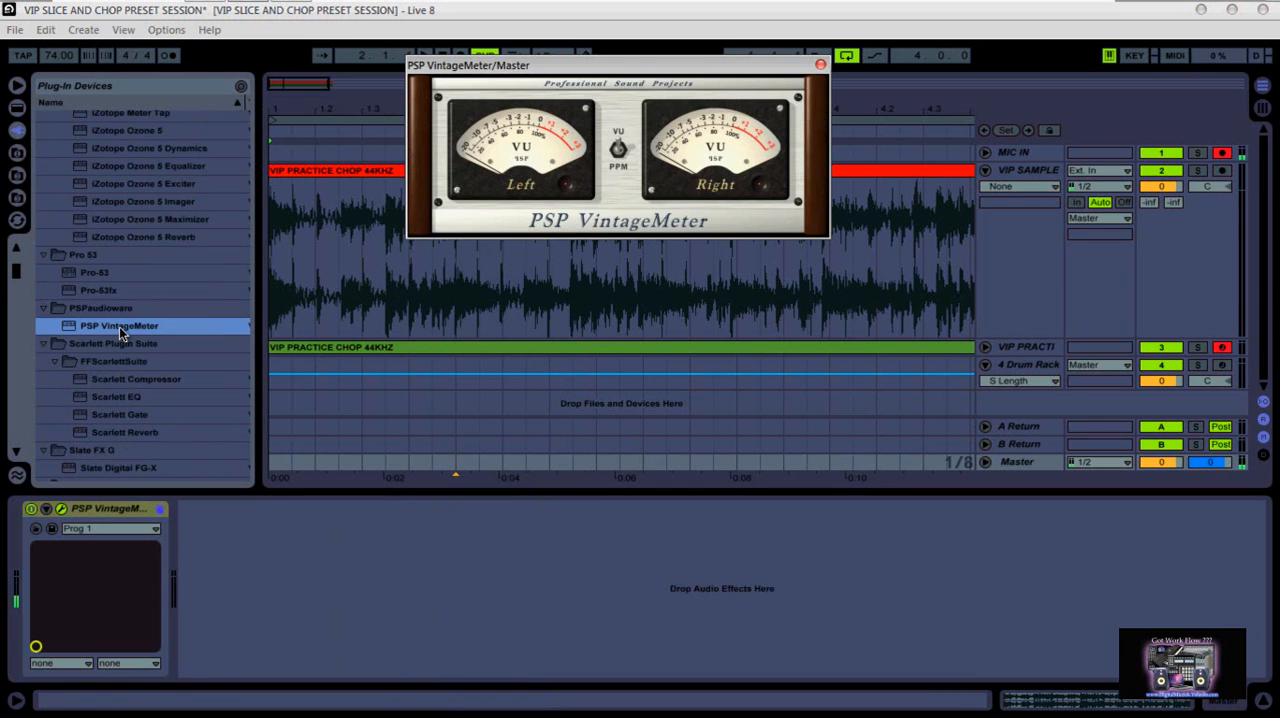
{"action": "left_click_drag", "start_coordinate": [692, 88], "coordinate": [677, 228]}
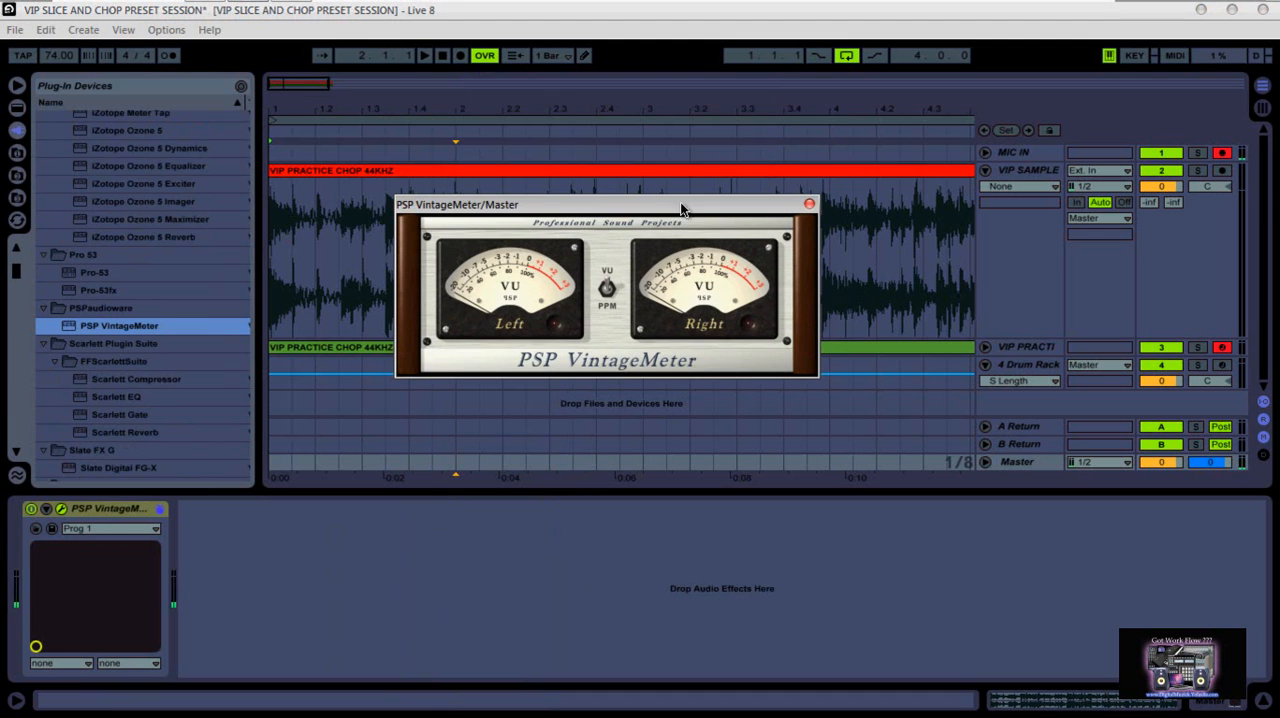
{"action": "left_click", "coordinate": [607, 290]}
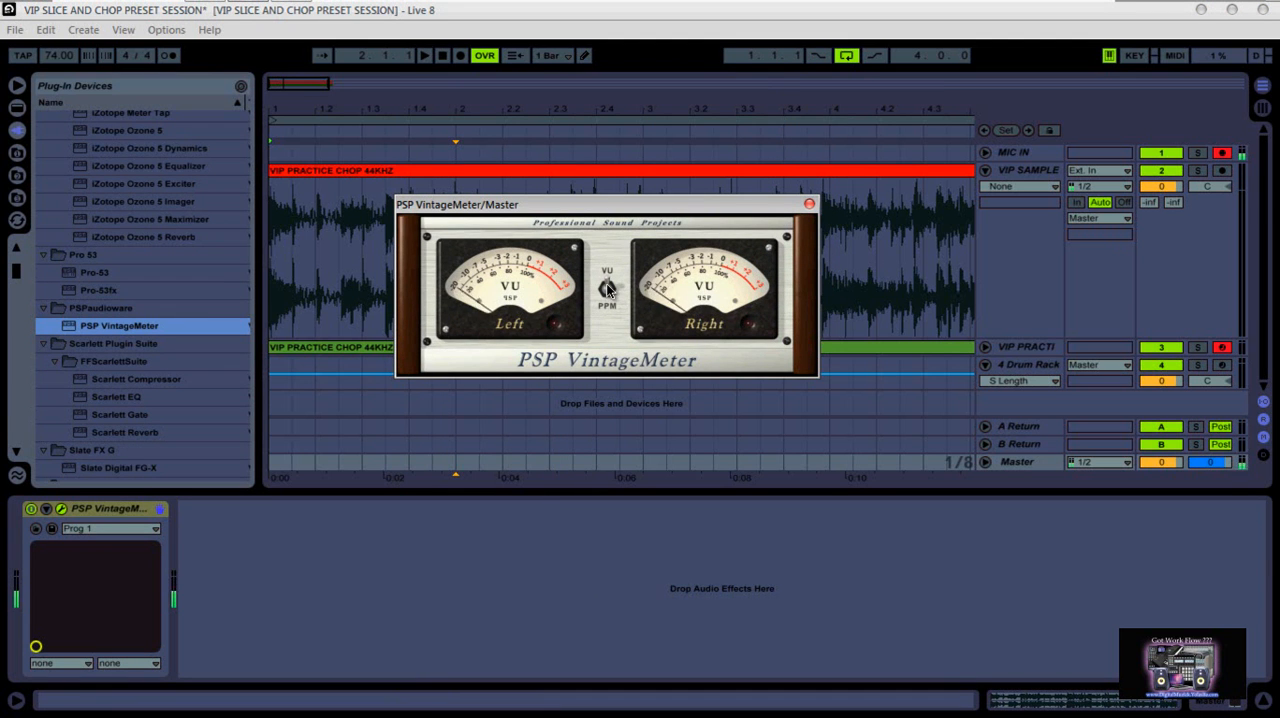
{"action": "left_click", "coordinate": [600, 366]}
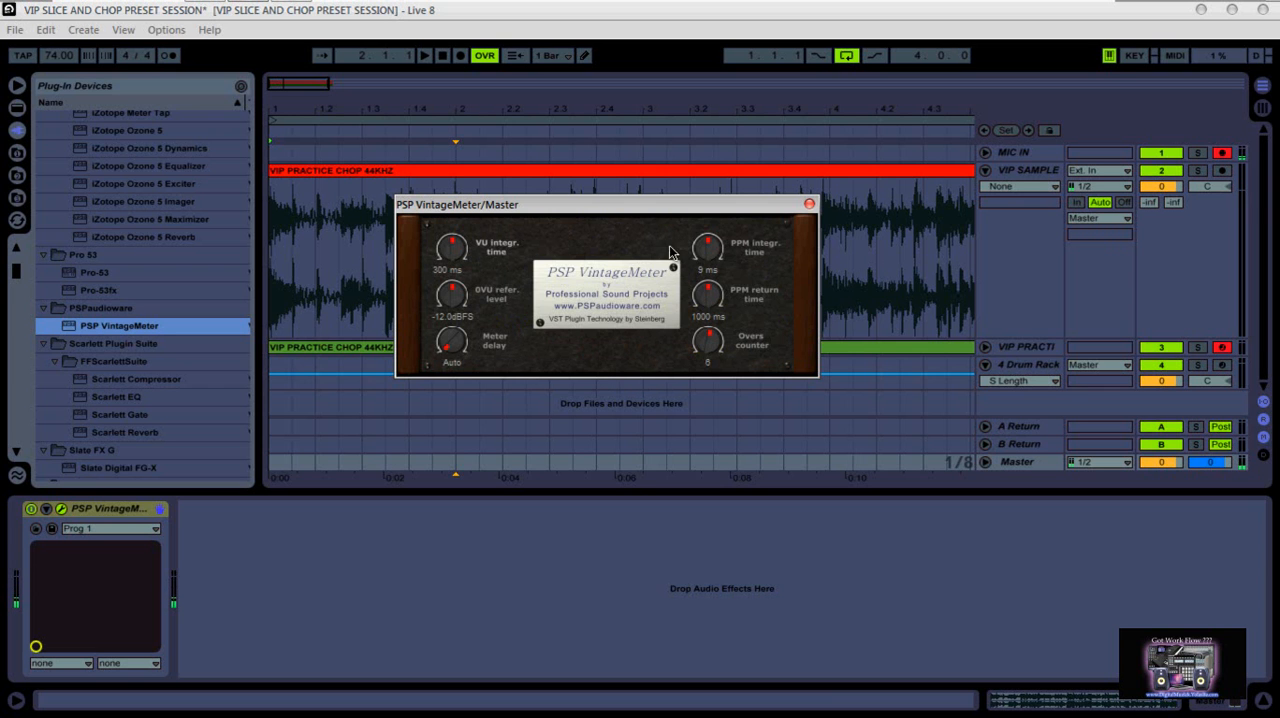
{"action": "left_click", "coordinate": [592, 292]}
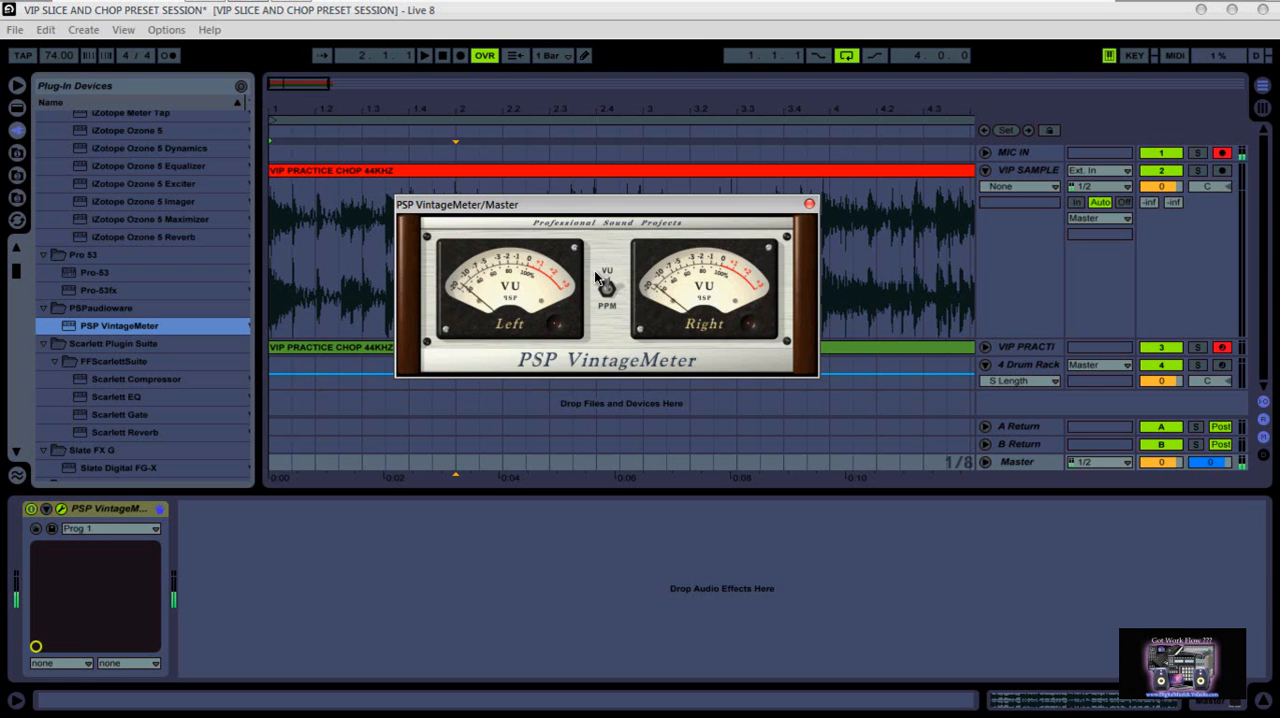
{"action": "left_click", "coordinate": [809, 204]}
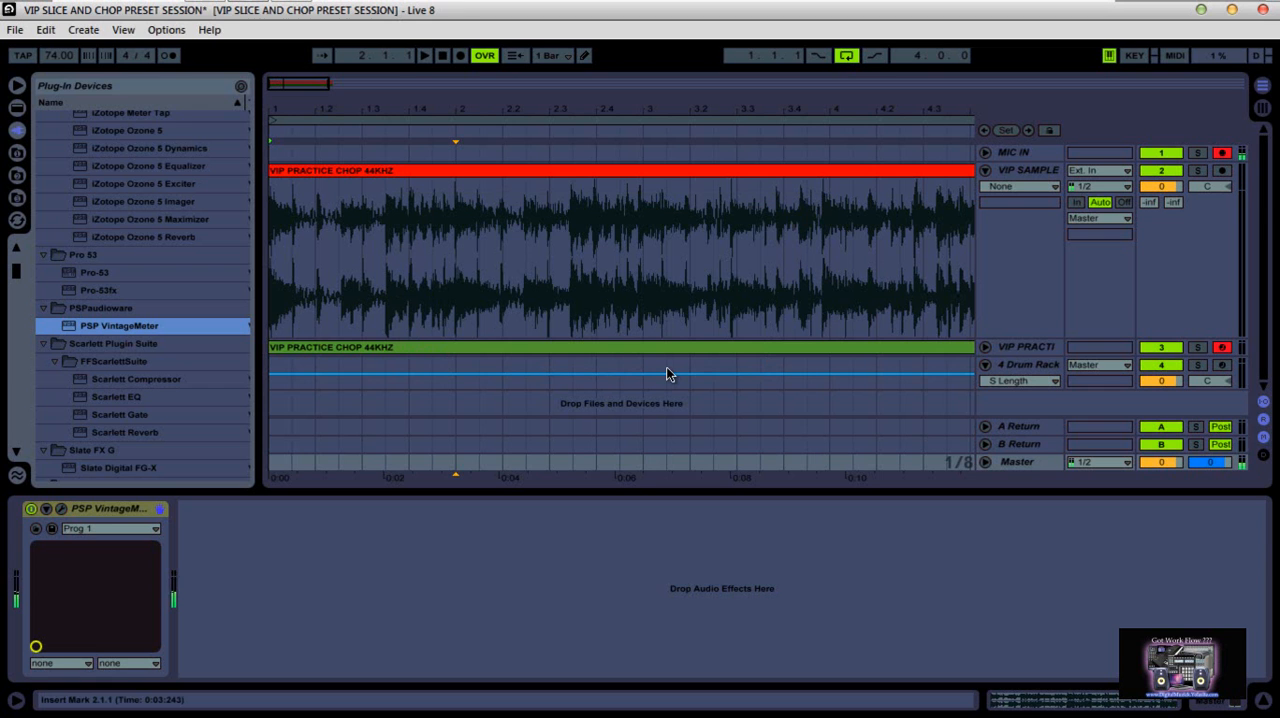